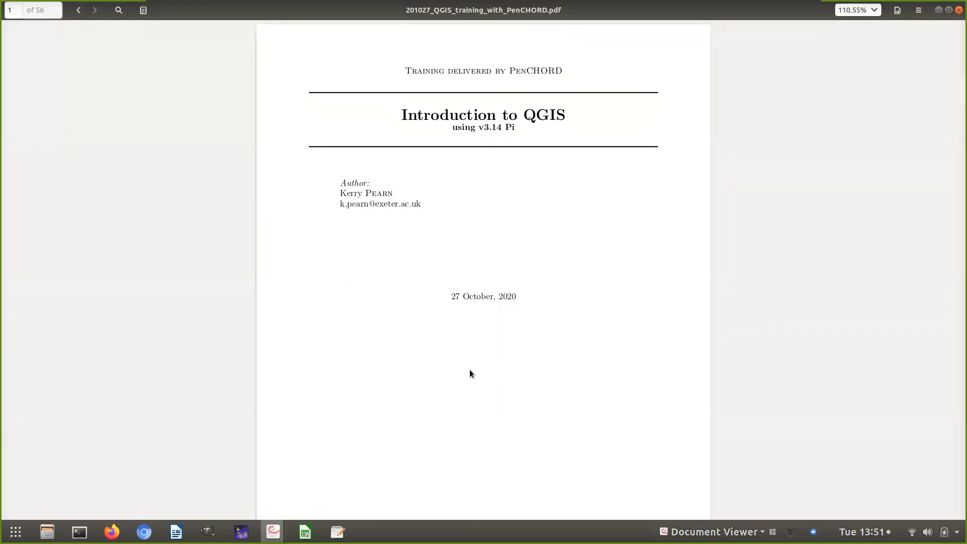
Step: Read through the QGIS training PDF from its contents list to Chapter 2, "The QGIS software environment"
scroll(469, 372, "down", 9)
scroll(470, 372, "down", 10)
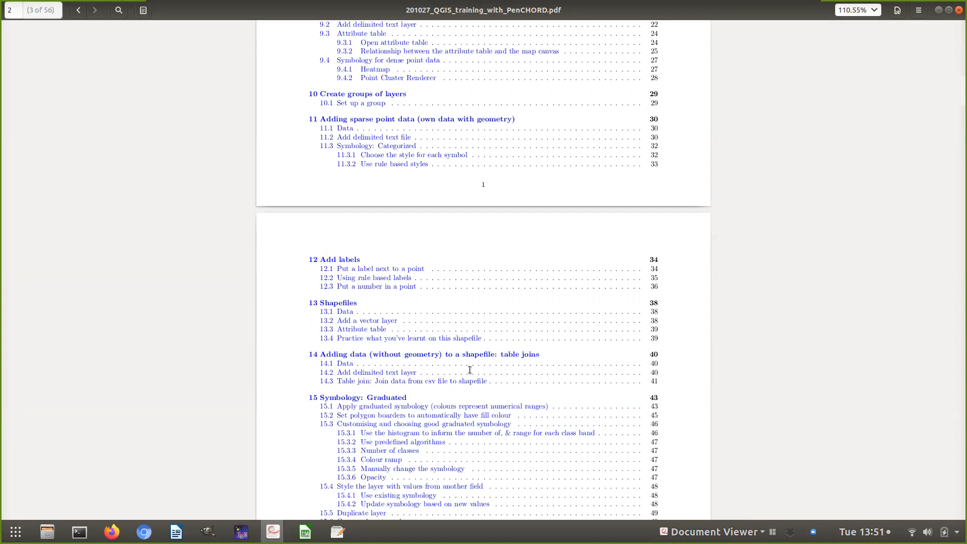
scroll(456, 386, "down", 10)
scroll(457, 386, "down", 5)
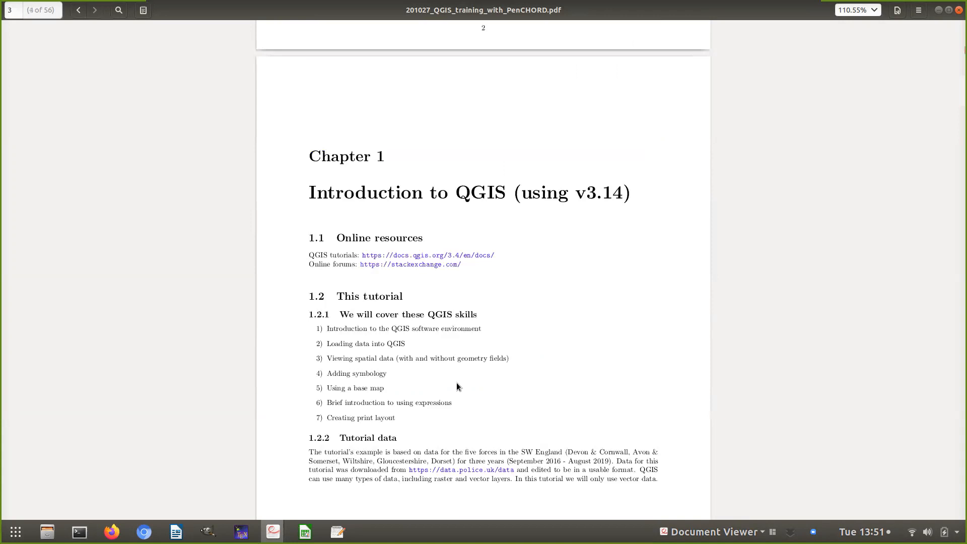
scroll(456, 386, "down", 15)
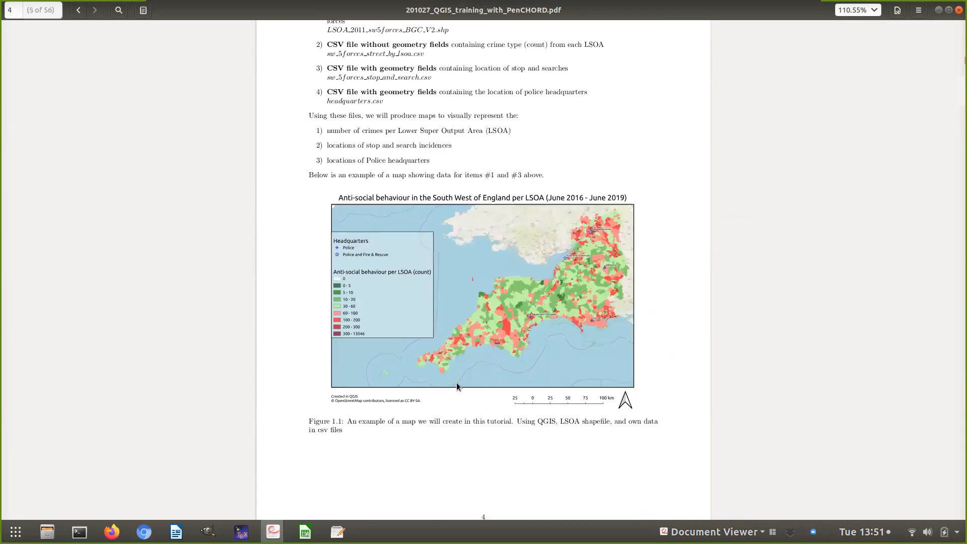
scroll(457, 386, "down", 11)
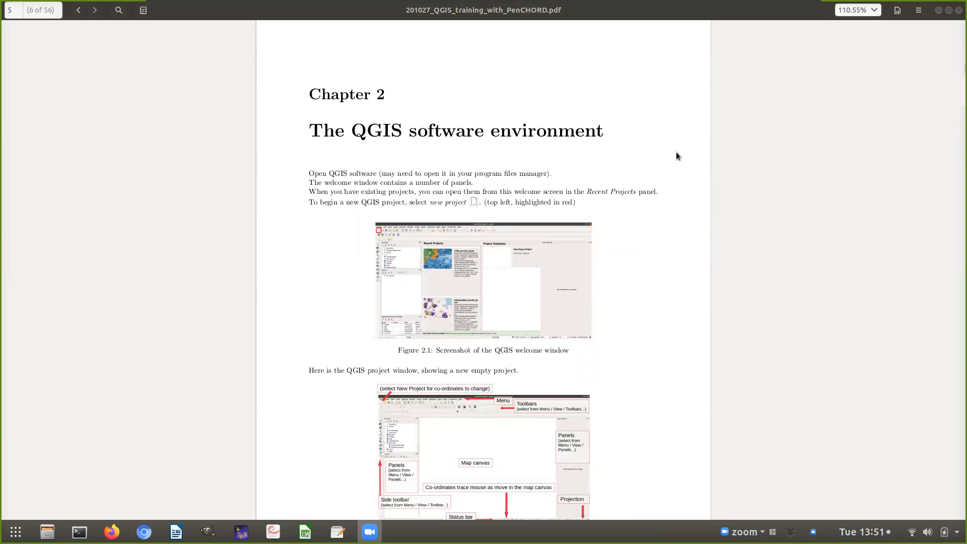
left_click(500, 107)
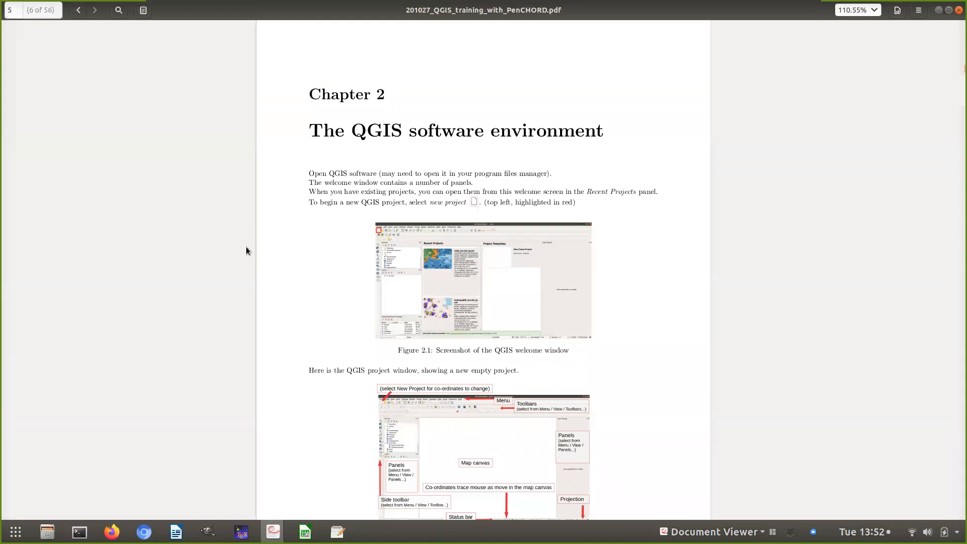
scroll(327, 242, "up", 2)
scroll(327, 243, "down", 2)
left_click_drag(309, 94, 385, 89)
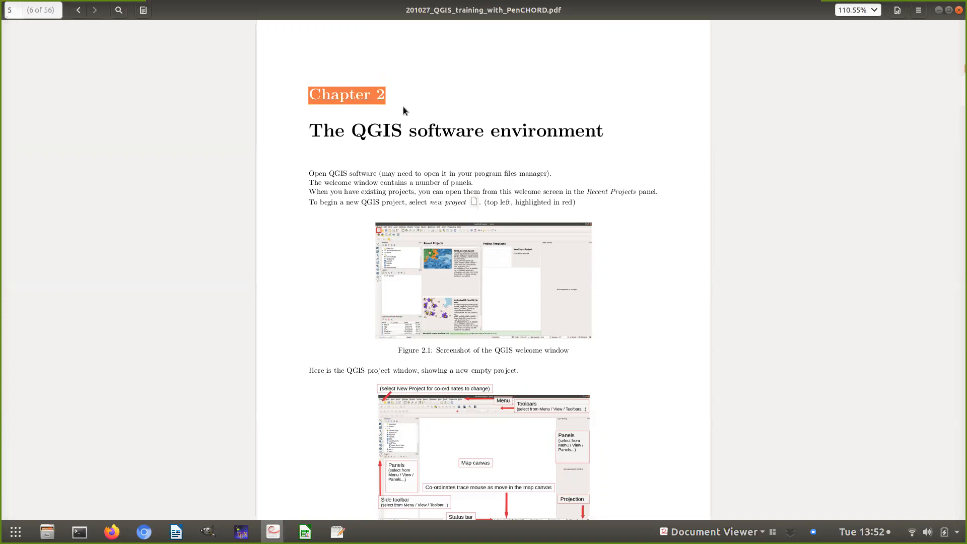
left_click(366, 176)
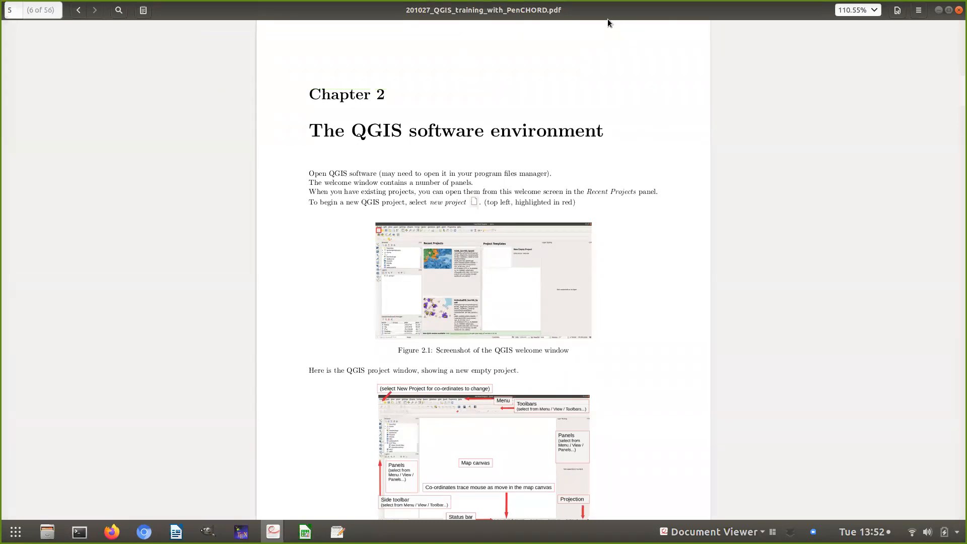
Step: Clear the slides, browser and sw_5forces_street_by_lsoa.csv windows off the desktop, and close headquarters.csv without saving
key("alt+Tab")
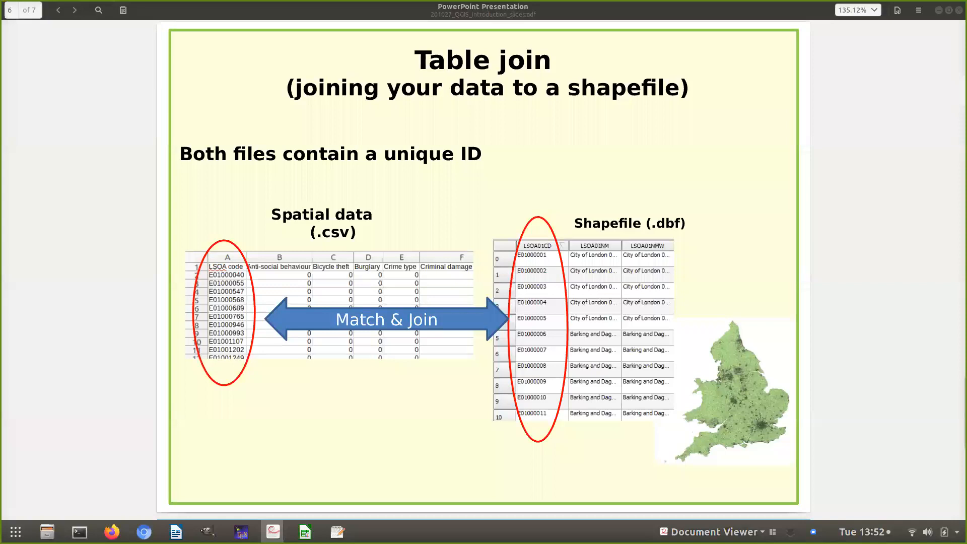
left_click(958, 10)
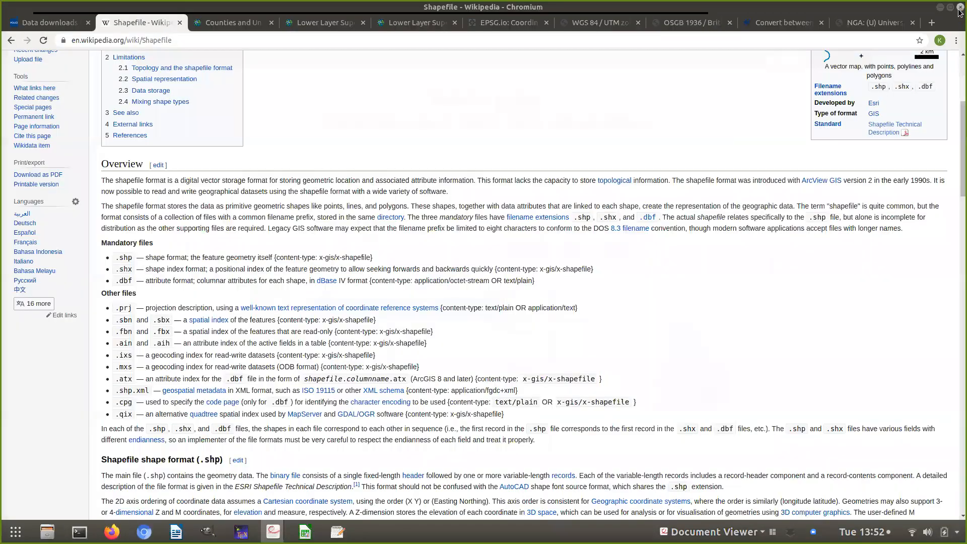
left_click(946, 9)
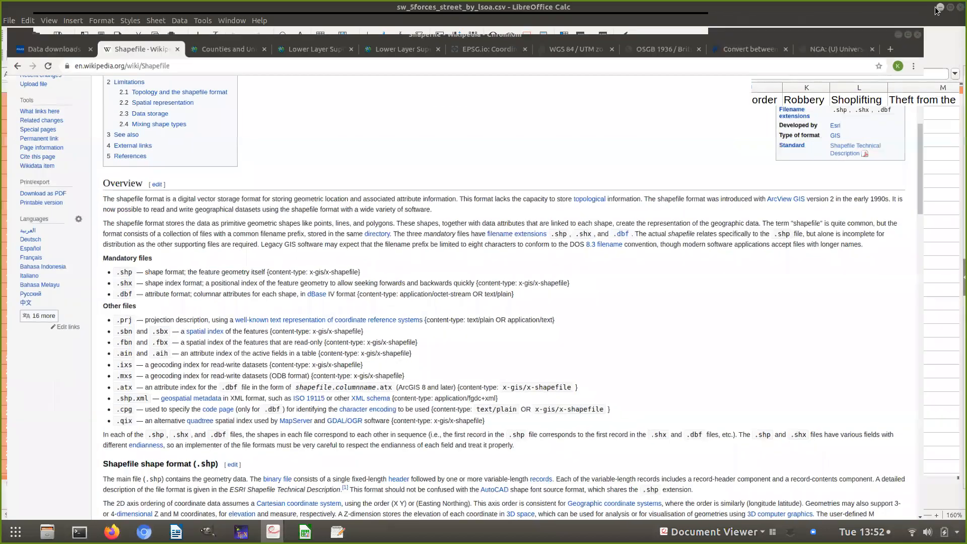
left_click(956, 8)
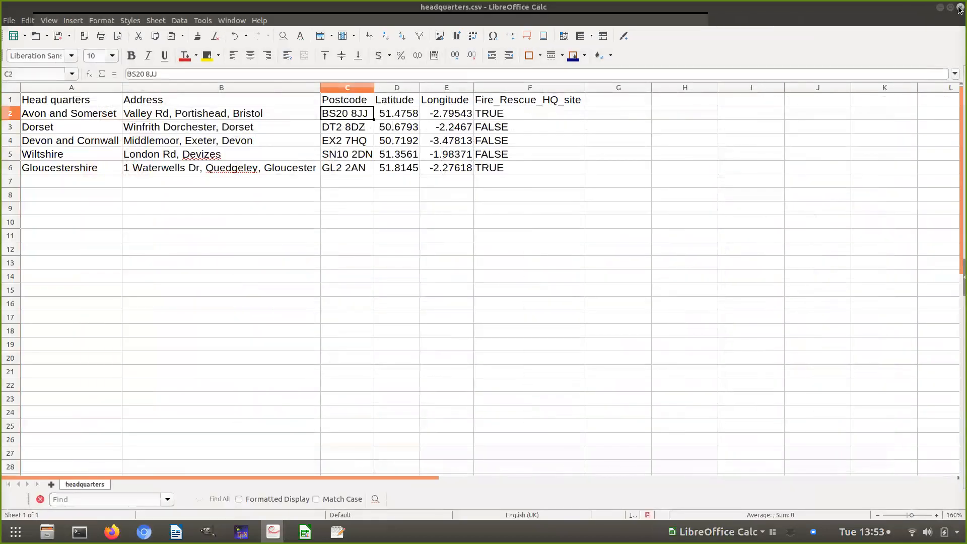
left_click(958, 7)
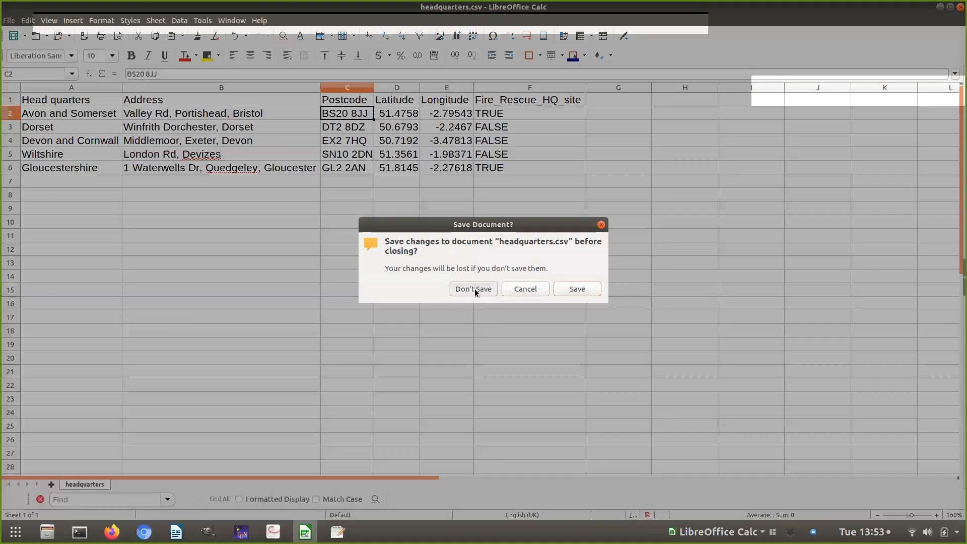
left_click(474, 289)
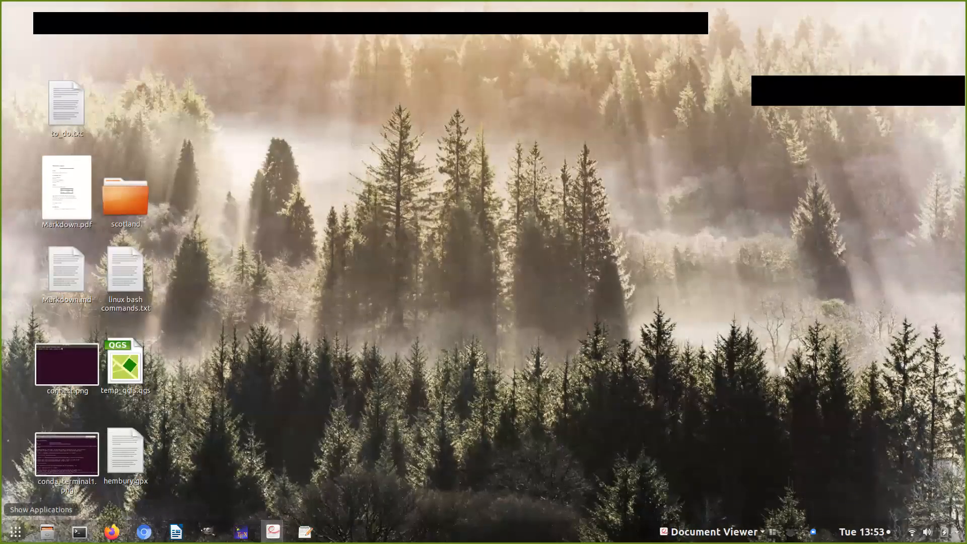
Step: Search the installed applications for "qgis", launch QGIS and start a project from the New Empty Project template
left_click(16, 531)
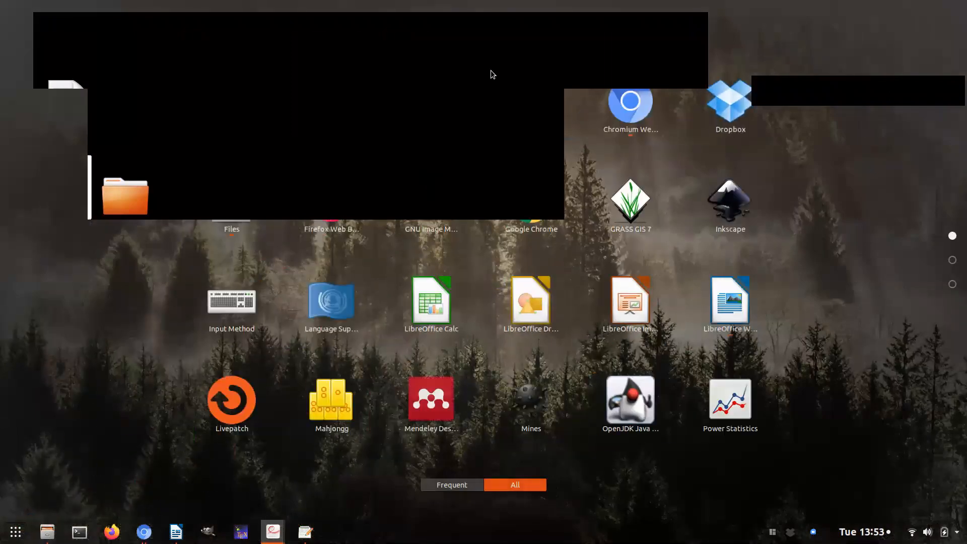
type("qgis")
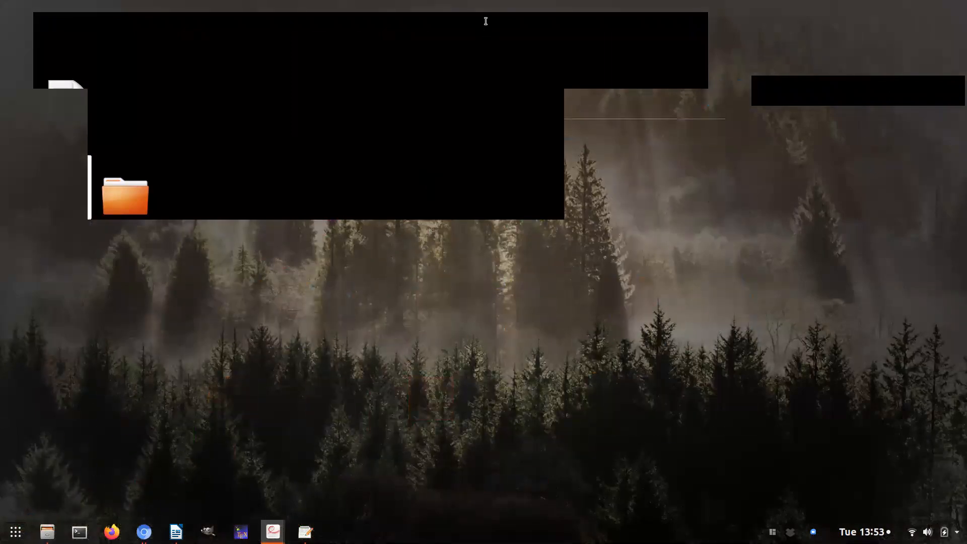
left_click(487, 78)
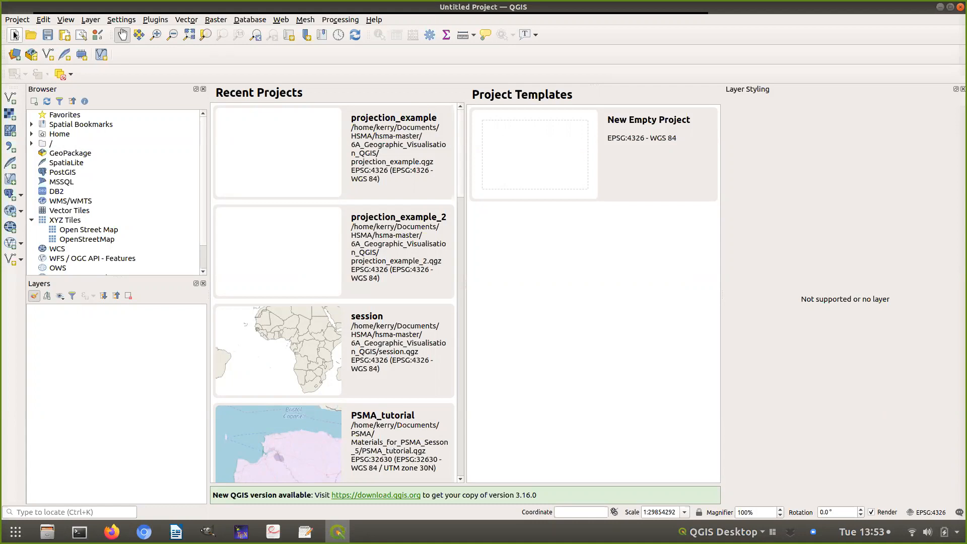
left_click(552, 141)
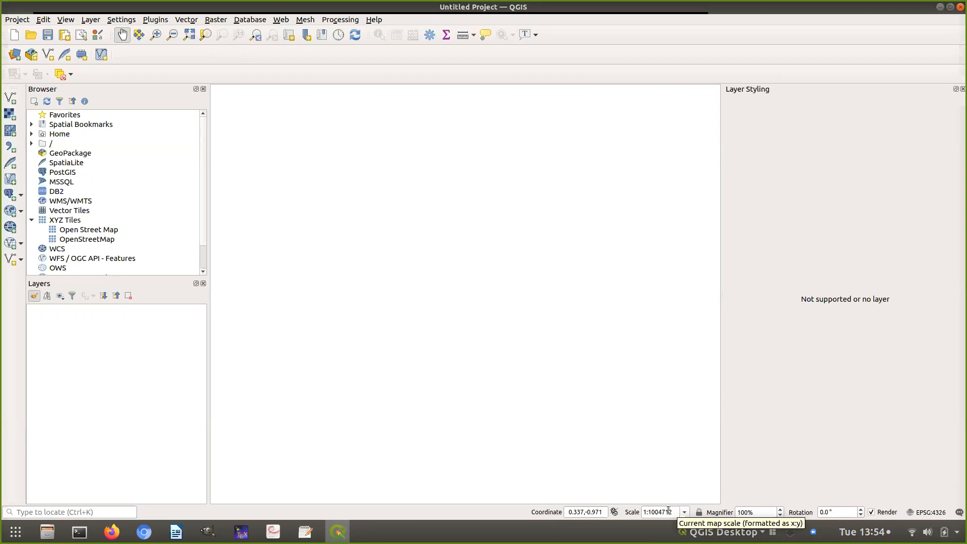
left_click_drag(661, 512, 670, 511)
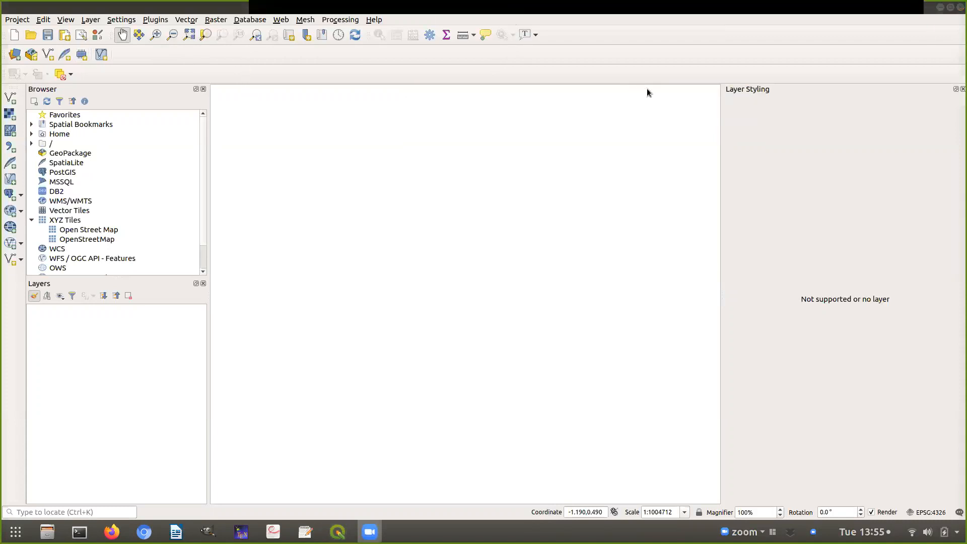
left_click(661, 89)
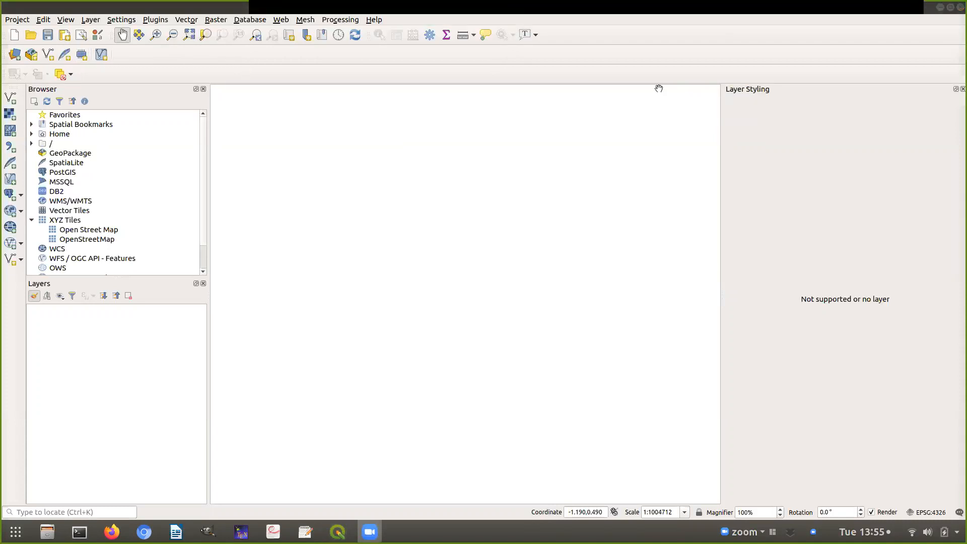
Step: Review which toolbars and panels are available and switched on in the QGIS interface, without changing any
left_click(66, 19)
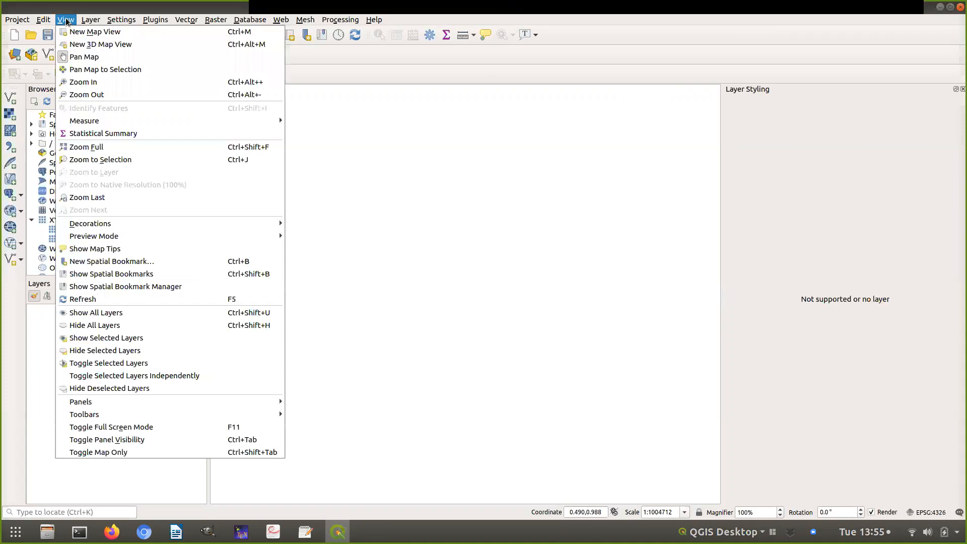
mouse_move(244, 416)
mouse_move(207, 417)
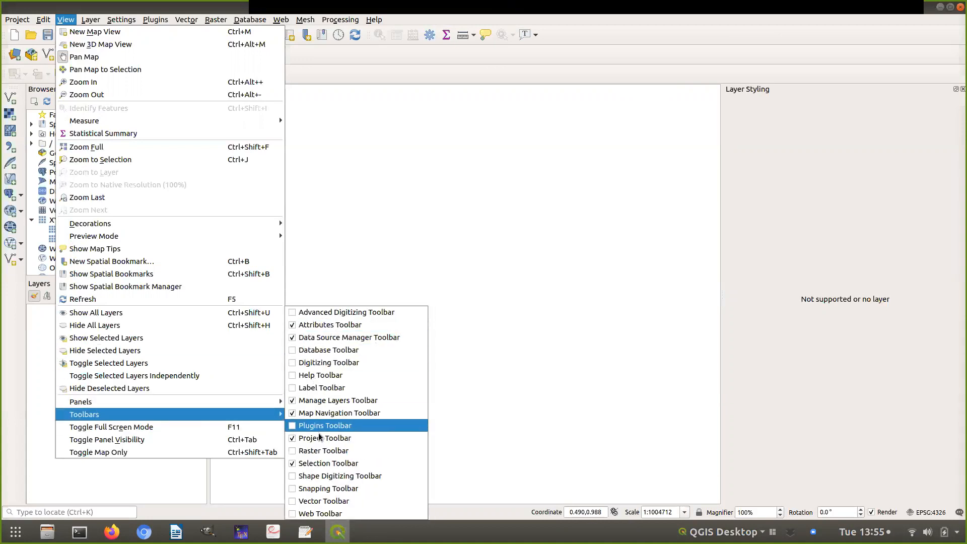
left_click(360, 265)
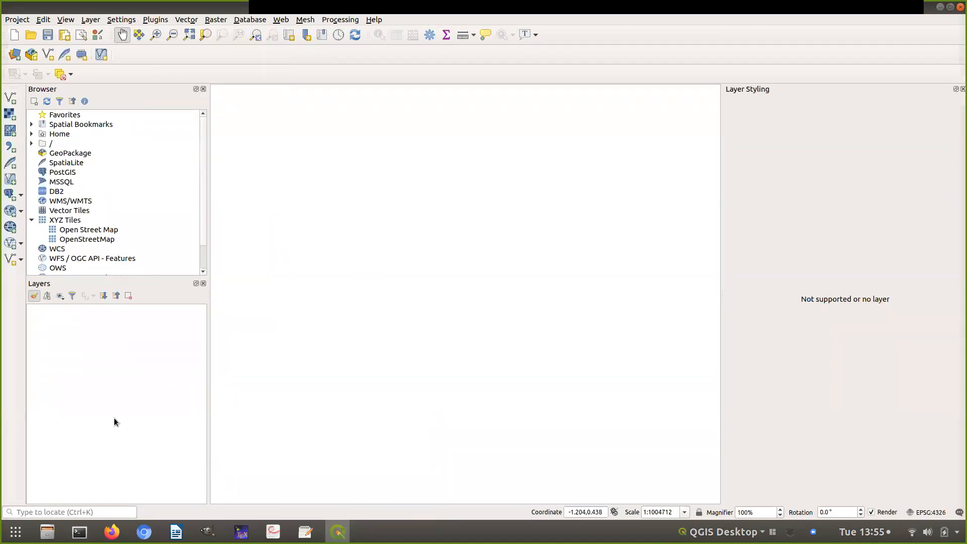
left_click(68, 20)
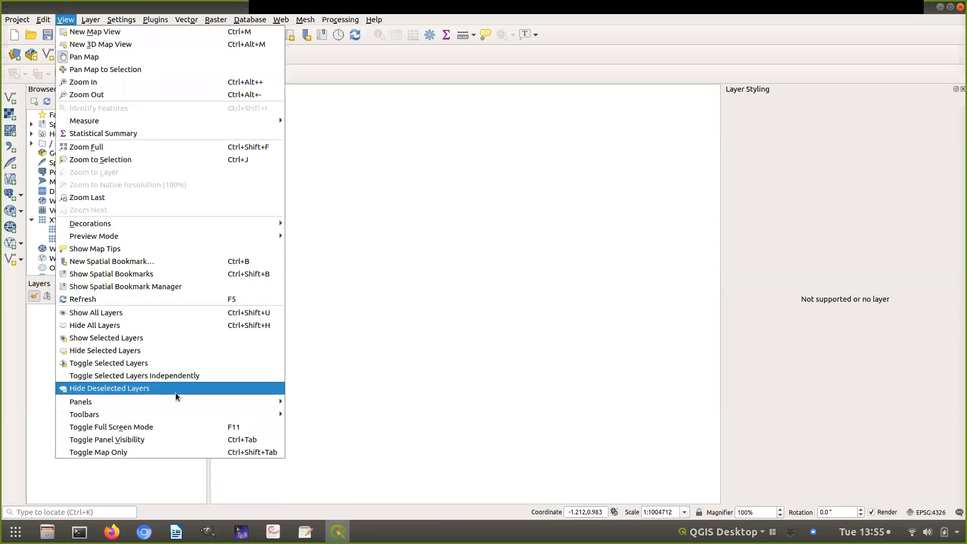
mouse_move(202, 401)
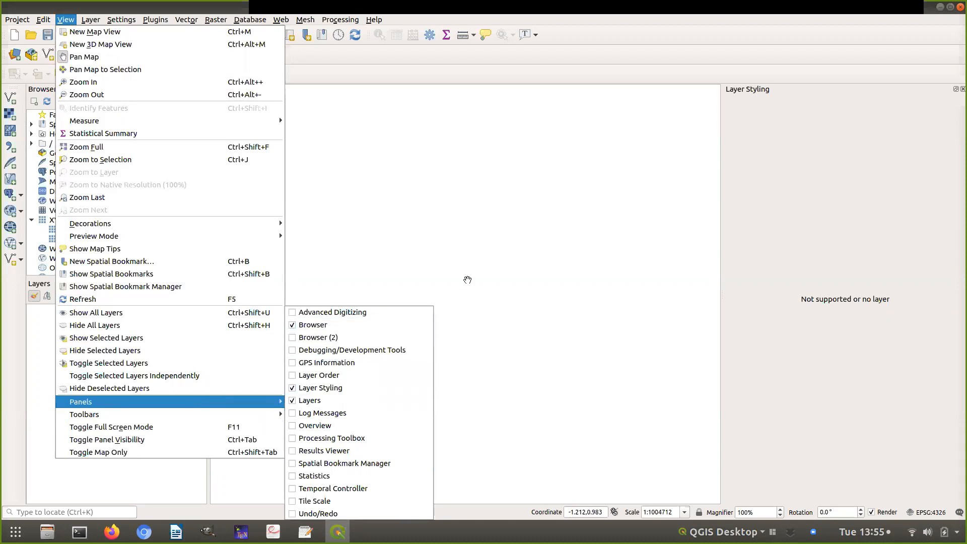
left_click(468, 280)
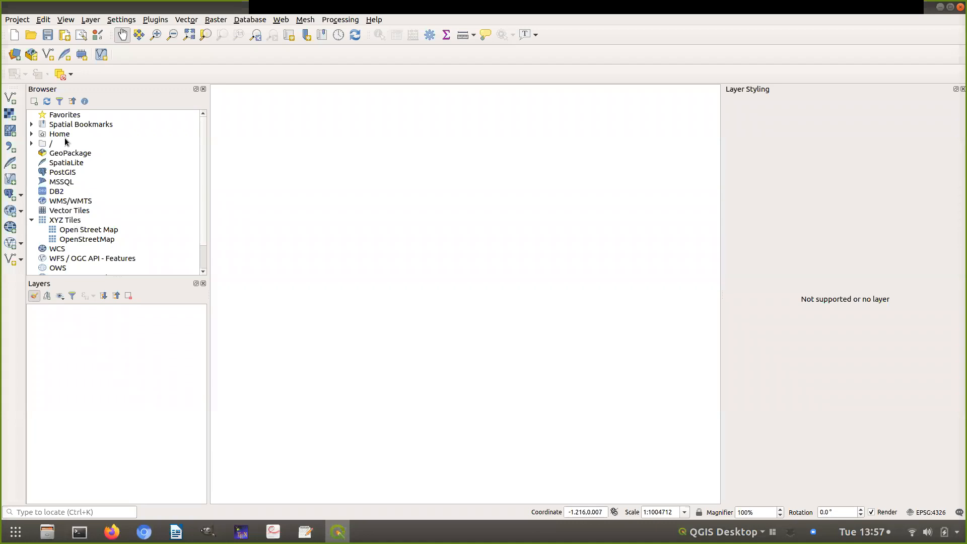
Step: Add the Open Street Map base map from the XYZ Tiles connections to the empty project
left_click(31, 220)
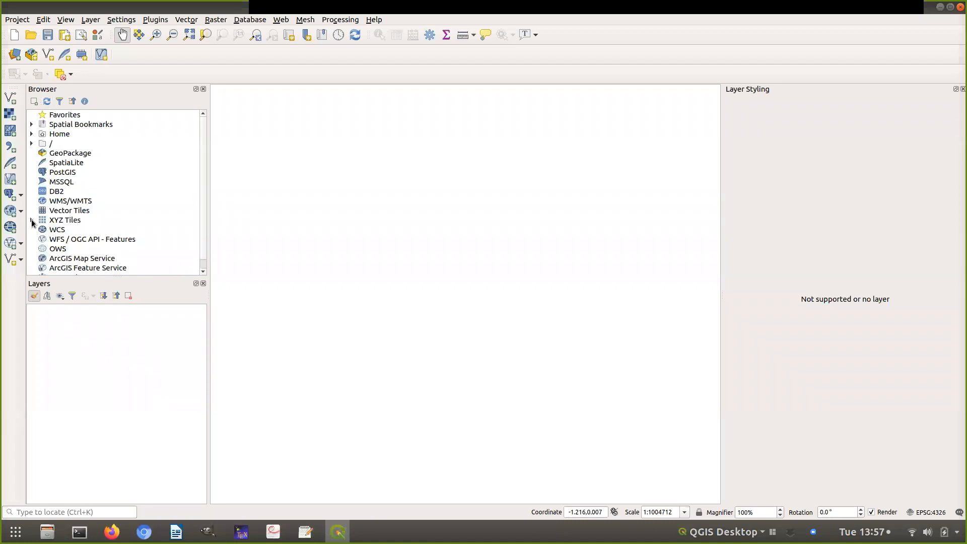
left_click(31, 220)
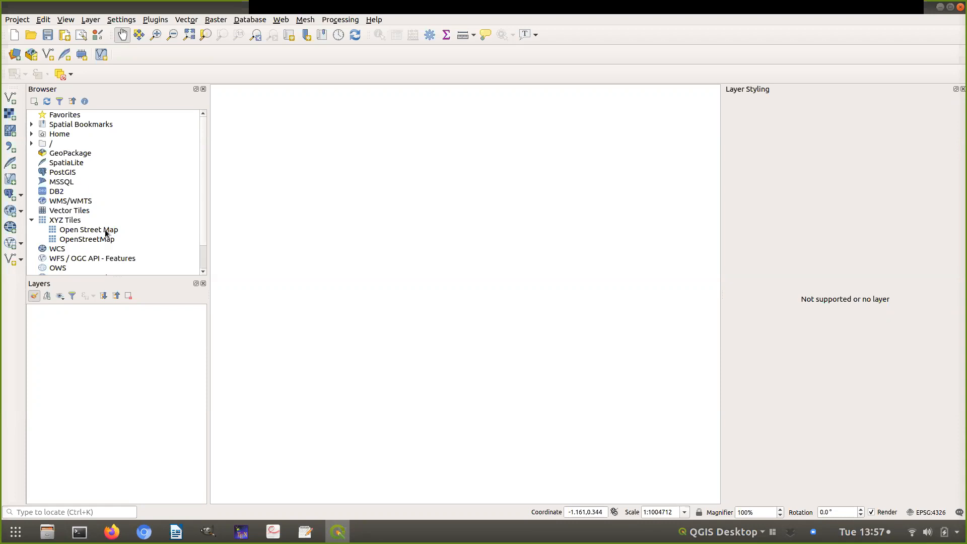
mouse_move(105, 232)
left_mouse_down()
mouse_move(262, 228)
mouse_move(293, 237)
mouse_move(271, 321)
mouse_move(150, 378)
mouse_move(126, 241)
mouse_move(100, 231)
left_mouse_up()
double_click(101, 231)
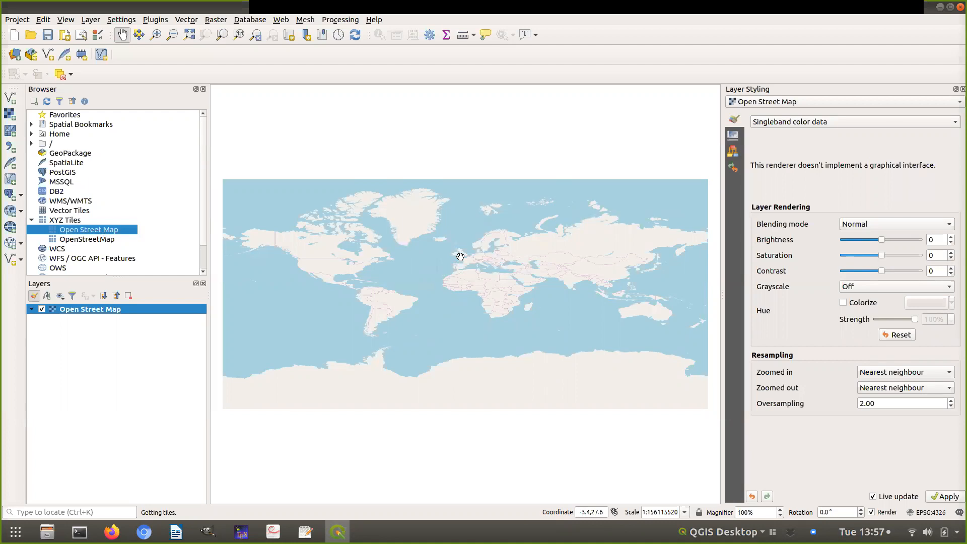
Step: Zoom and pan the base map from the world view to South West England and its surrounding coast
scroll(457, 259, "up", 6)
scroll(476, 194, "down", 3)
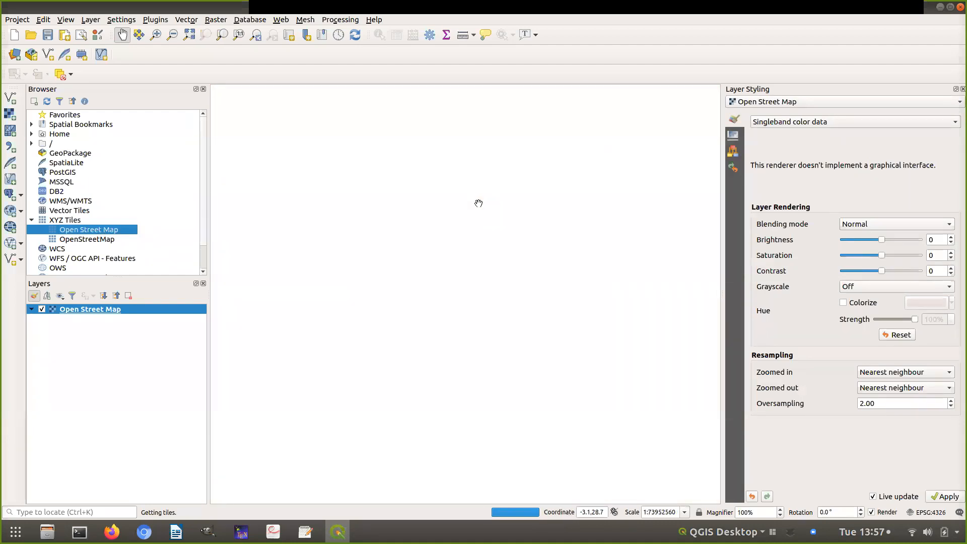
scroll(477, 191, "up", 2)
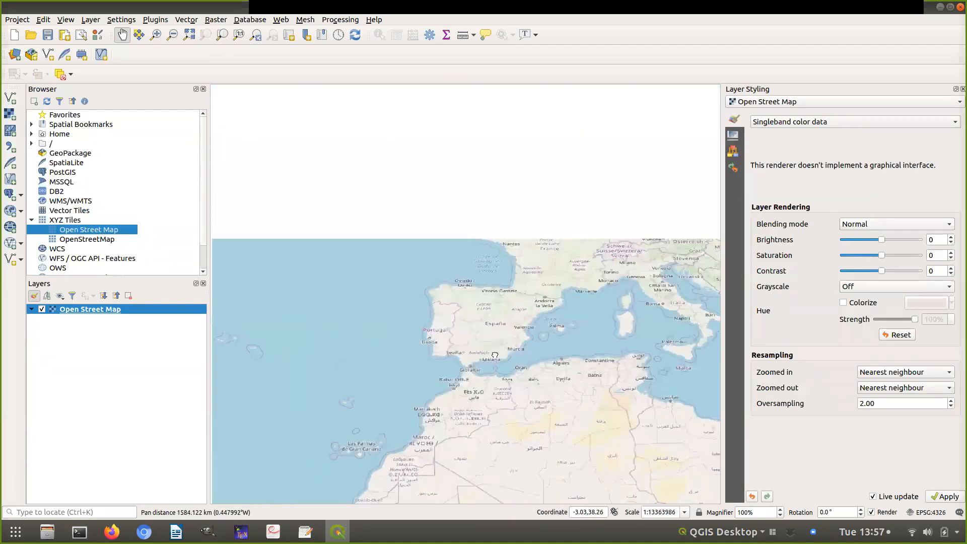
scroll(485, 320, "up", 5)
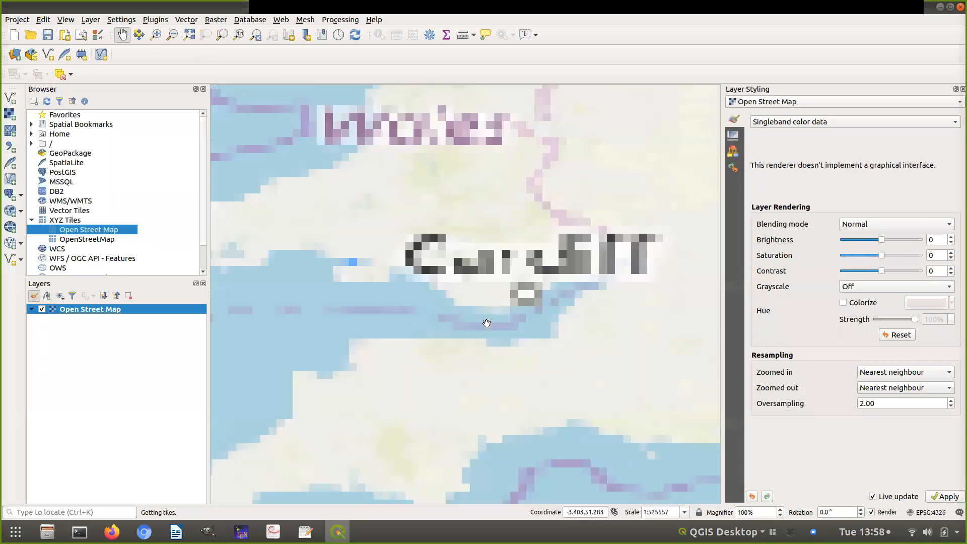
left_click_drag(475, 324, 540, 249)
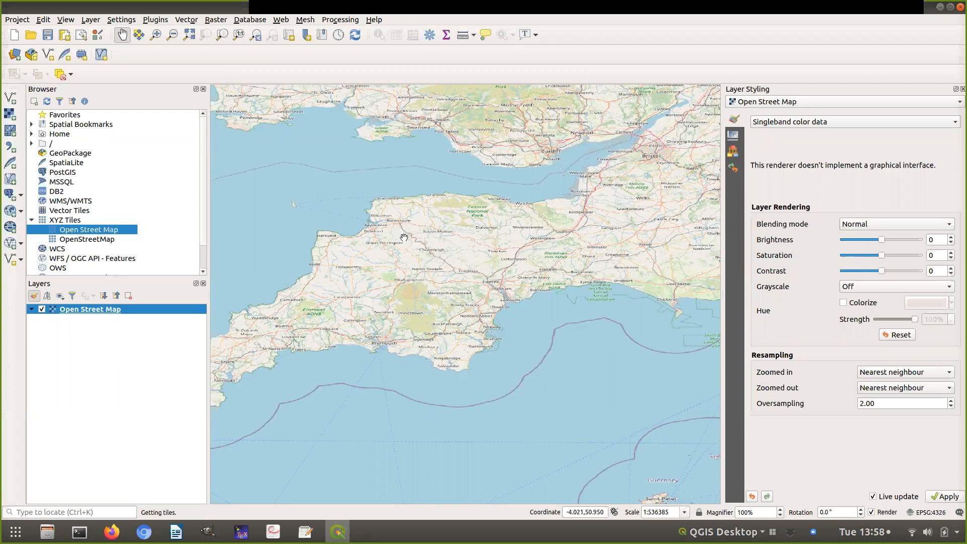
scroll(411, 254, "down", 1)
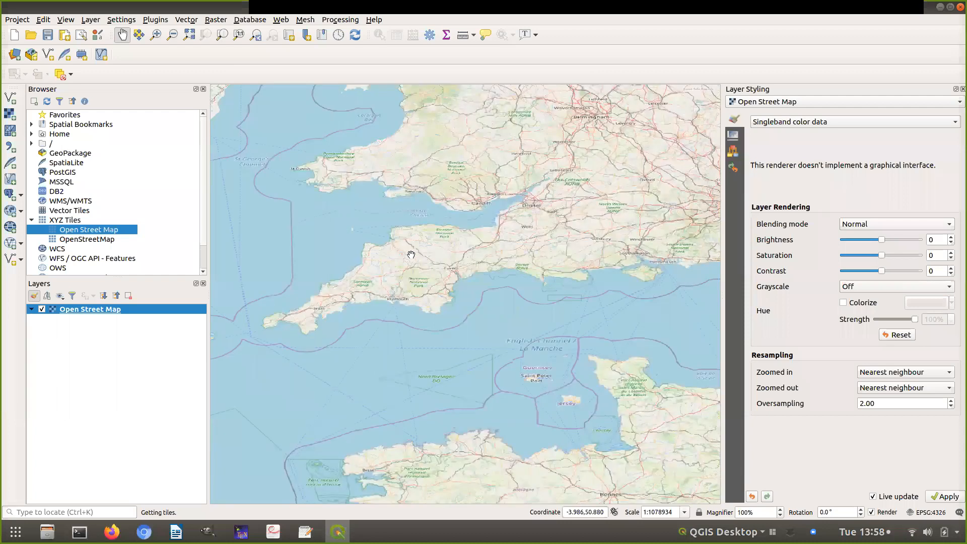
Step: Remove the Open Street Map layer from the project and confirm the removal
right_click(78, 310)
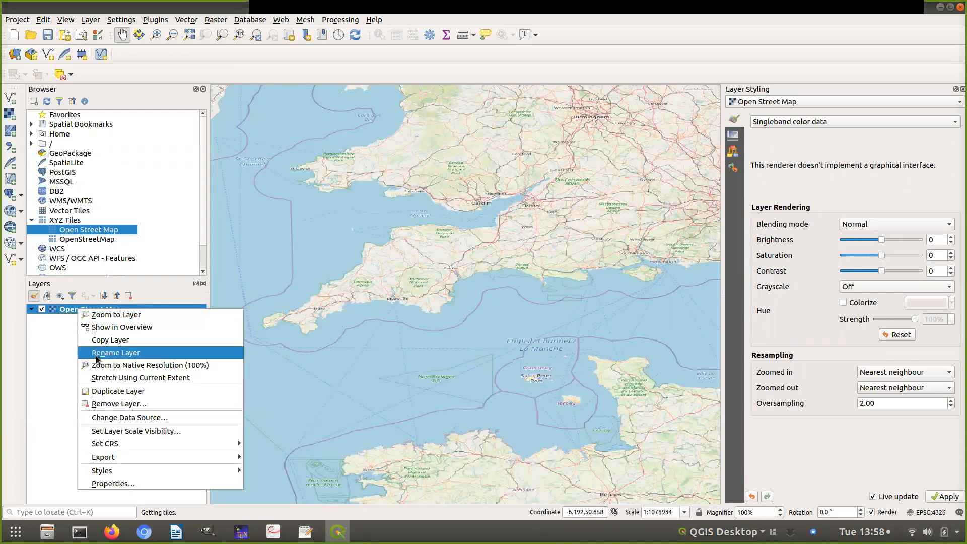
left_click(105, 404)
left_click(523, 280)
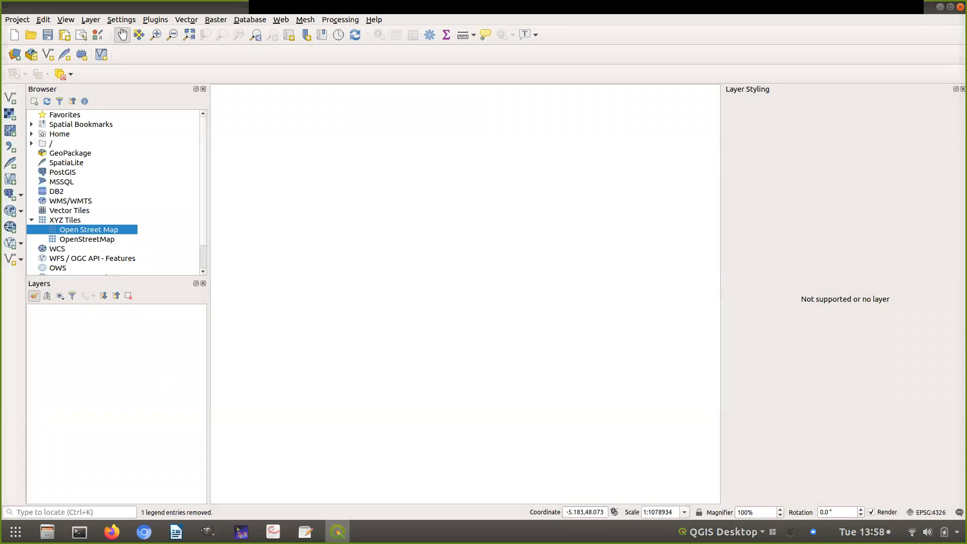
Step: Load the built-in World Map layer with the coordinate keyword "world", and switch its visibility off and on again
left_click_drag(564, 514, 604, 512)
type("world")
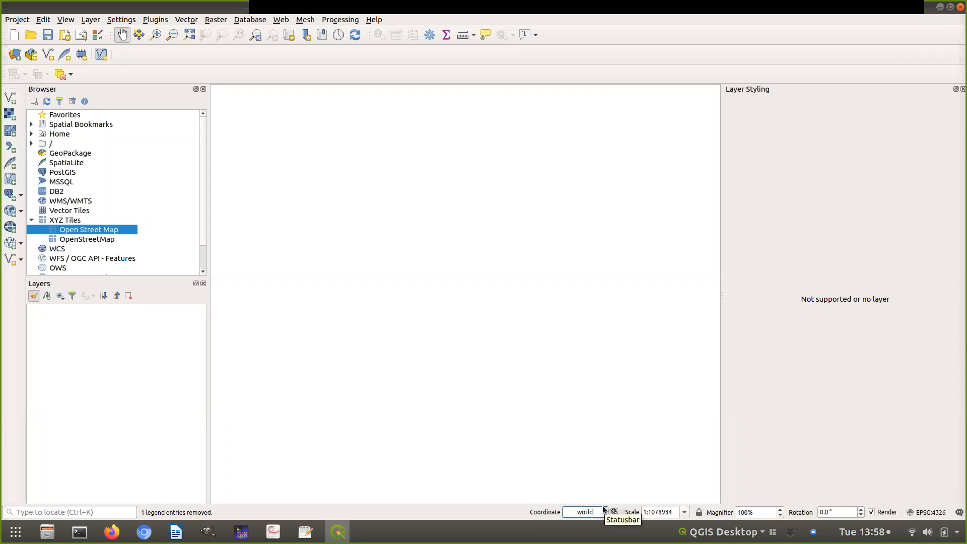
key("Return")
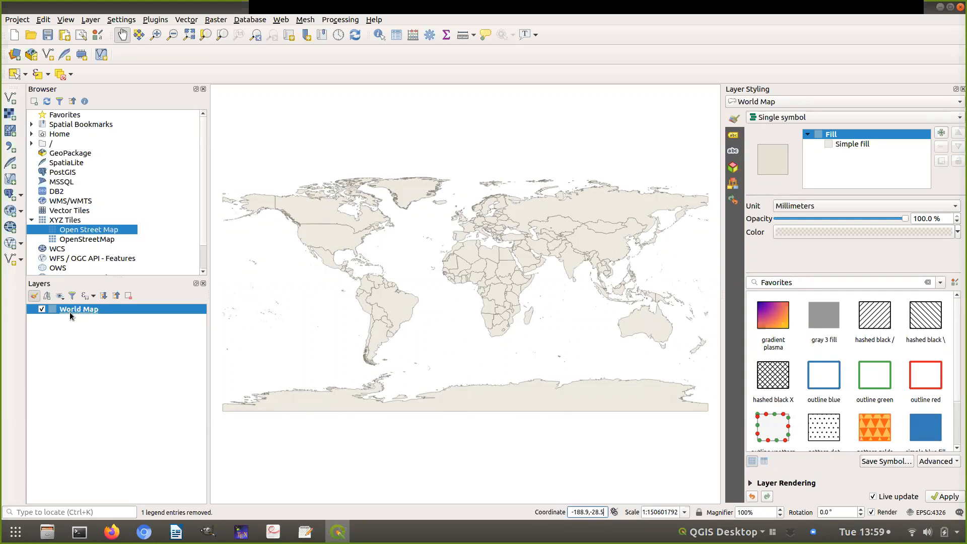
left_click(42, 309)
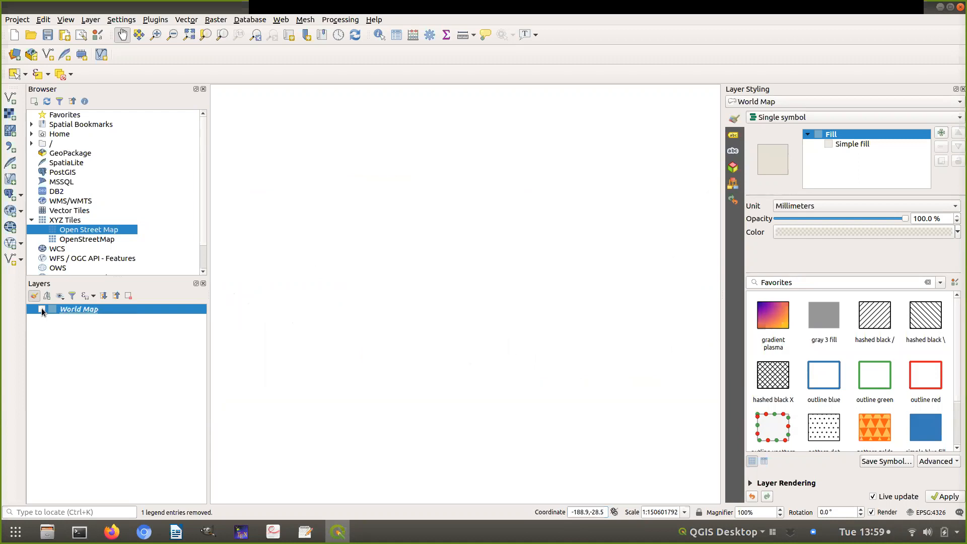
left_click(42, 309)
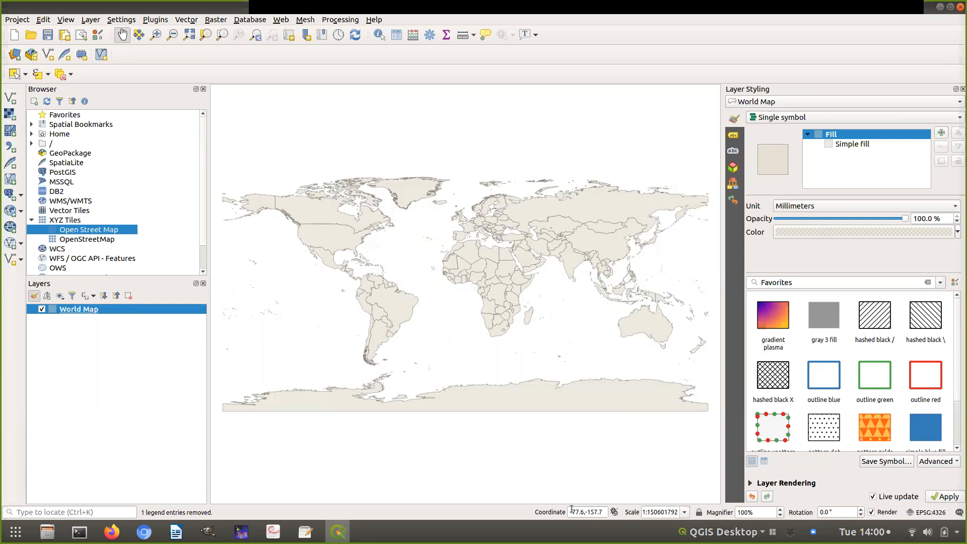
Step: Load a second World Map layer with the coordinate keyword "world", and remove the lower of the two World Map layers
left_click_drag(572, 510, 606, 511)
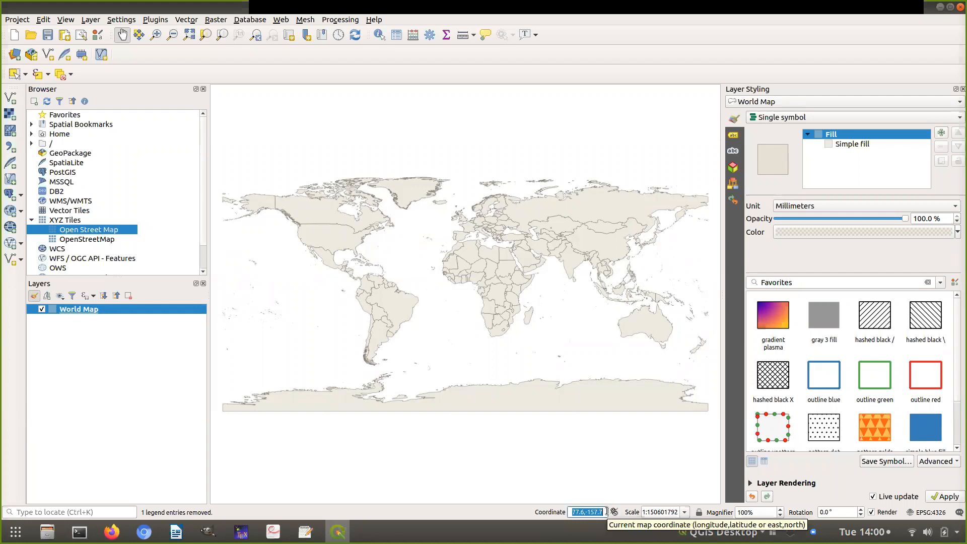
type("world")
key("Return")
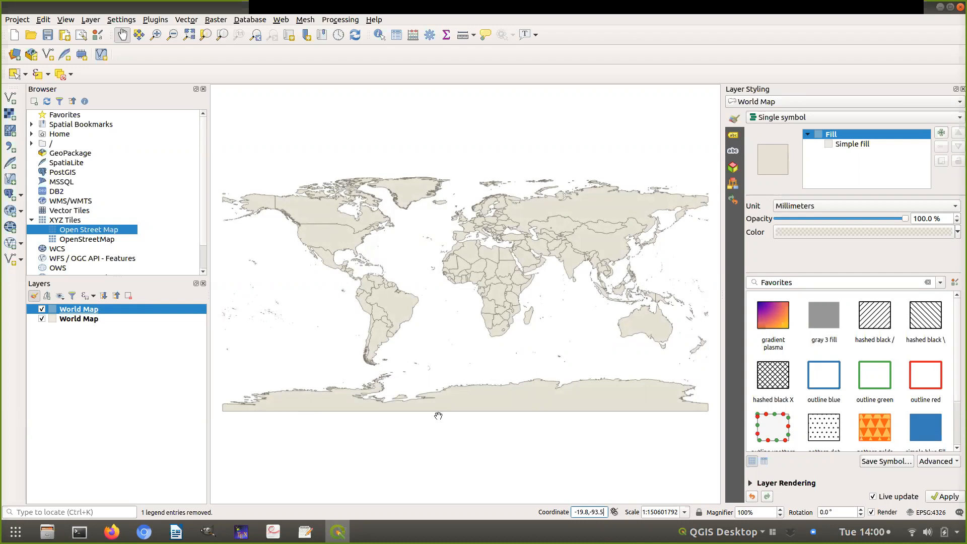
left_click(68, 320)
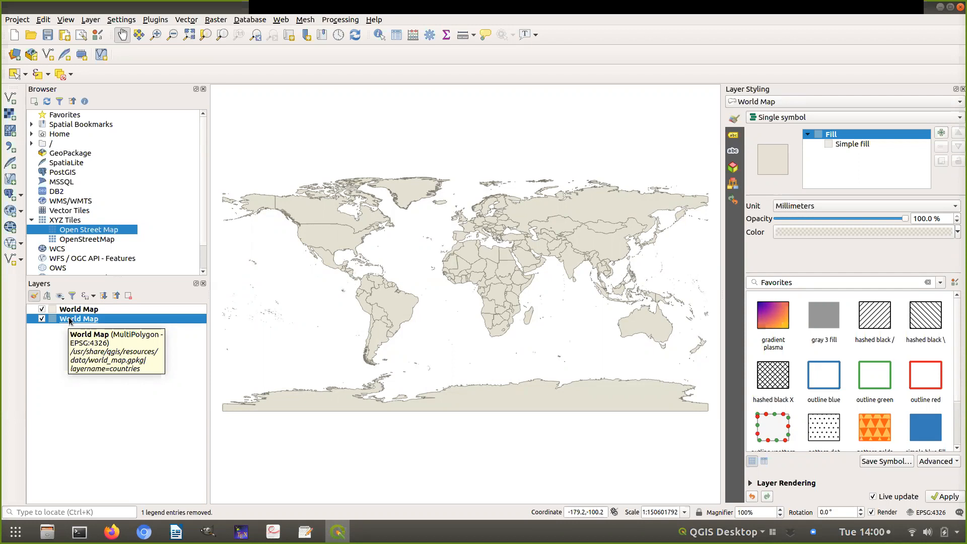
right_click(64, 319)
left_click(112, 195)
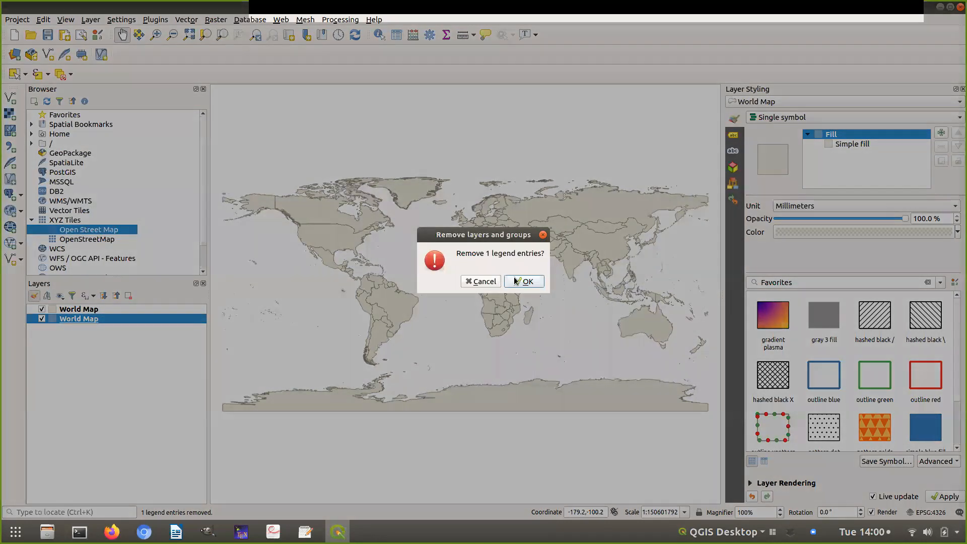
left_click(516, 280)
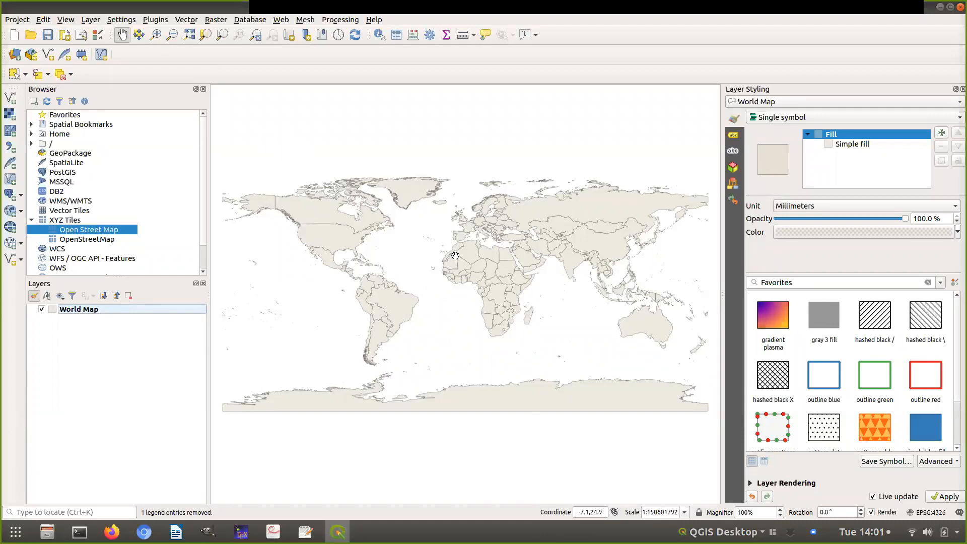
Step: Pan the world map in several directions, and zoom in and out around West Africa
left_click_drag(455, 256, 456, 257)
left_click_drag(411, 223, 443, 326)
left_click_drag(563, 346, 696, 256)
left_click_drag(482, 221, 310, 318)
left_click_drag(311, 318, 361, 230)
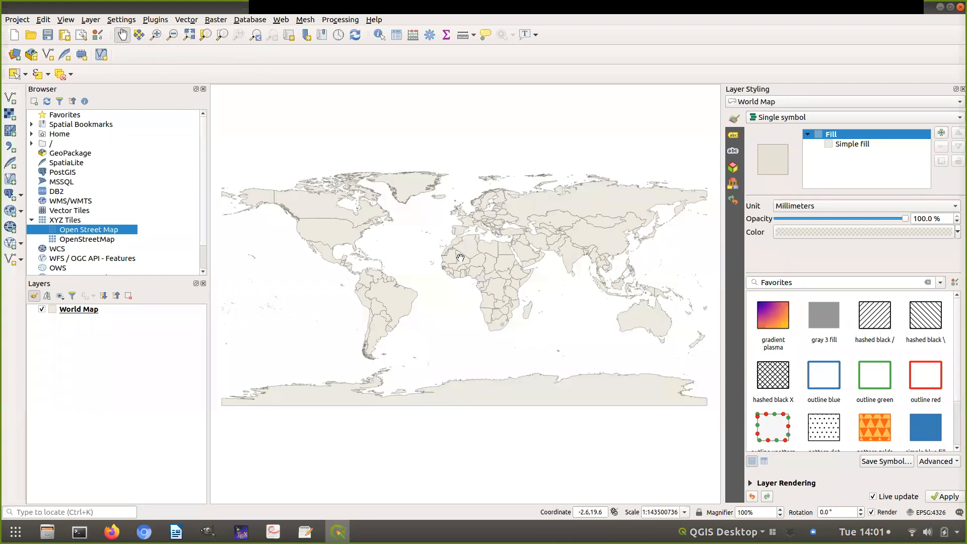
scroll(460, 258, "up", 5)
scroll(460, 258, "down", 5)
scroll(460, 258, "up", 2)
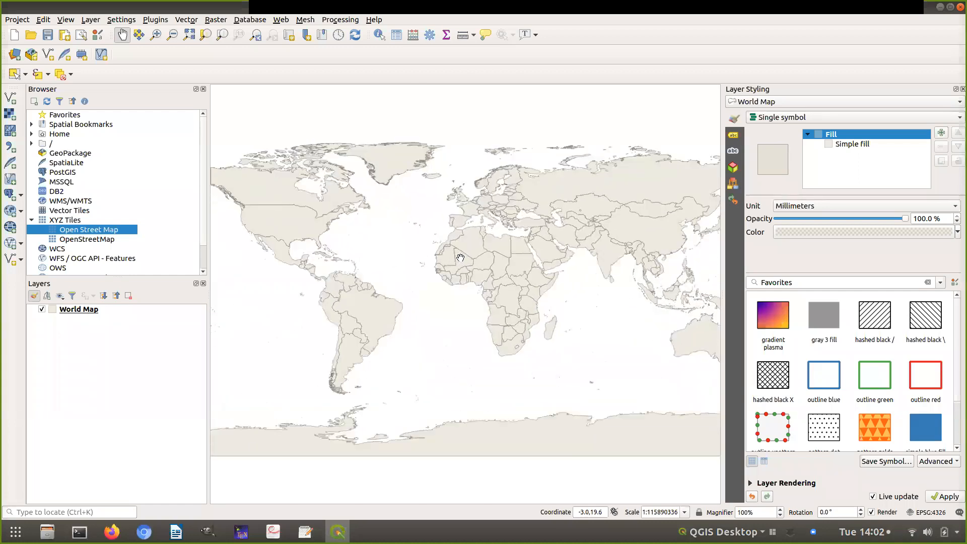
scroll(458, 257, "up", 1)
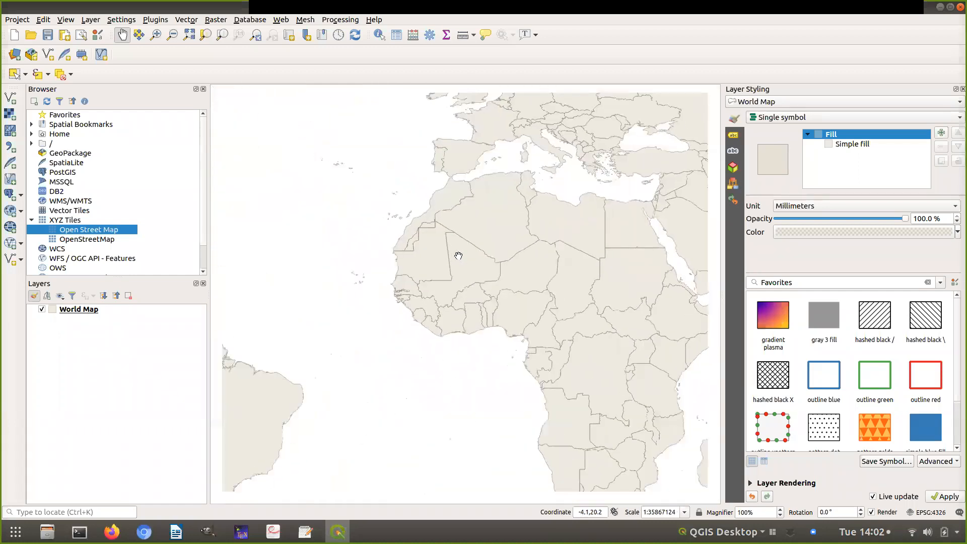
scroll(458, 255, "down", 2)
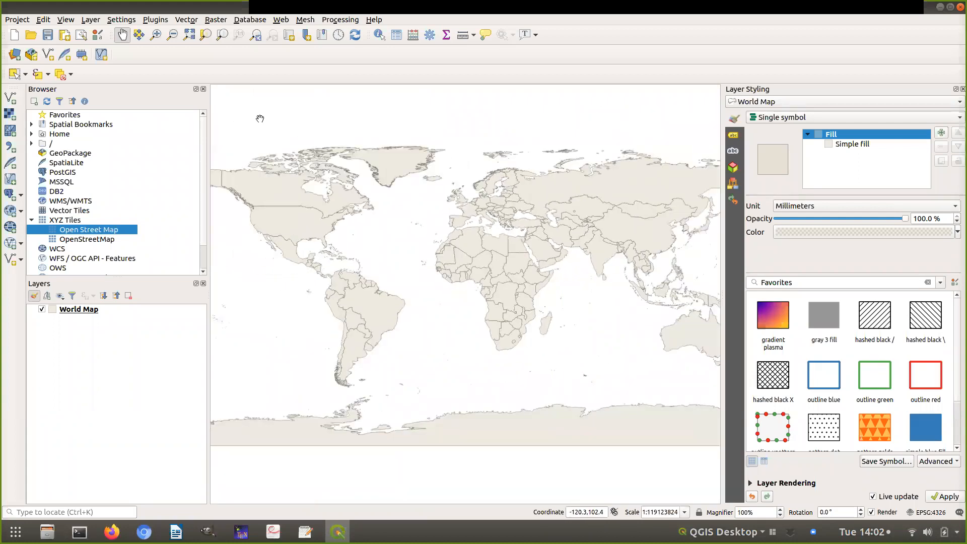
Step: Zoom in to the British Isles with a zoom box, zoom out with the Zoom Out tool, and return to the full extent
left_click(156, 35)
mouse_move(454, 190)
left_mouse_down()
mouse_move(451, 208)
mouse_move(468, 204)
left_mouse_up()
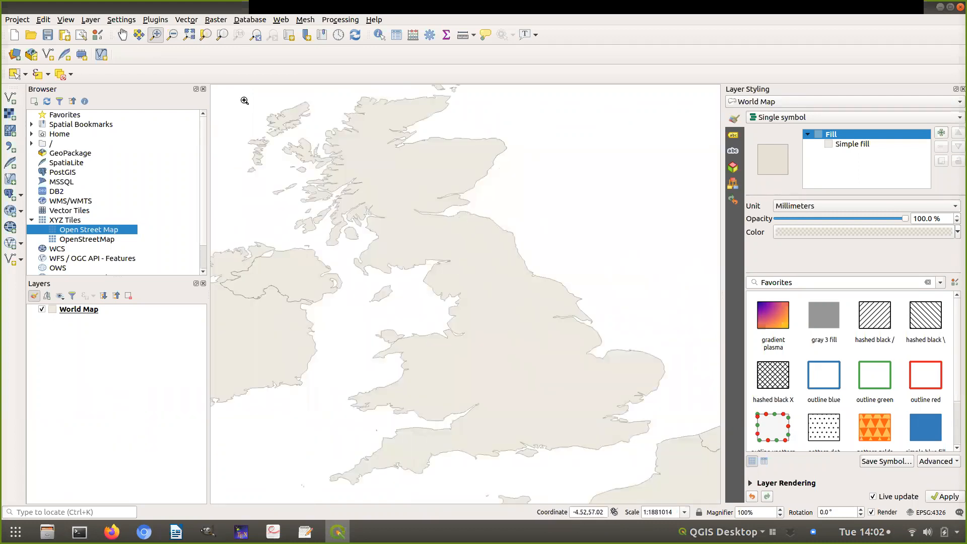
left_click(173, 36)
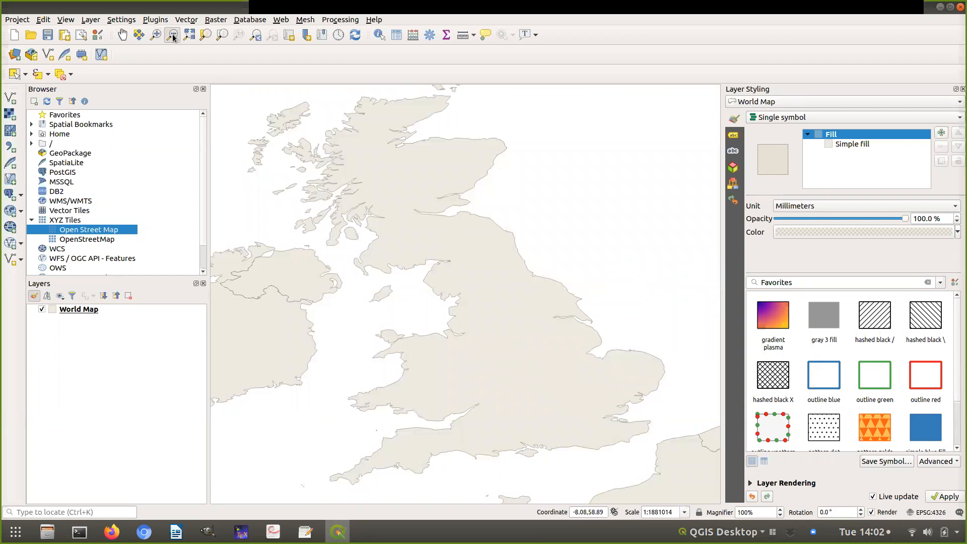
left_click_drag(361, 215, 513, 380)
left_click_drag(529, 303, 594, 370)
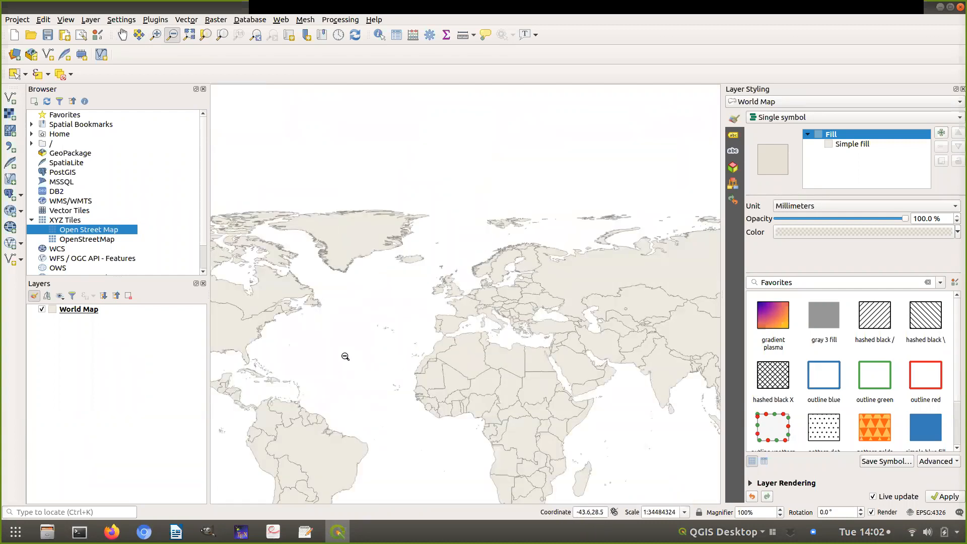
left_click(188, 35)
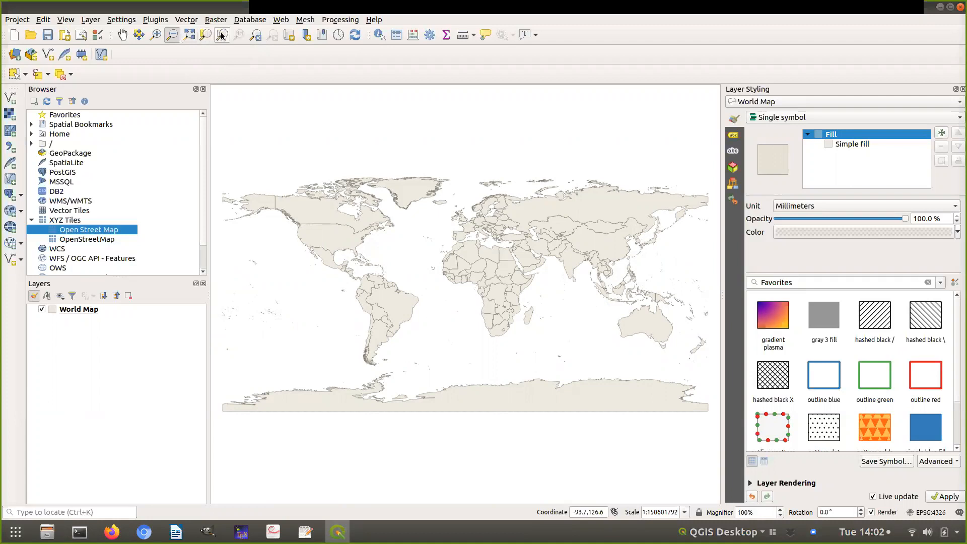
Step: Select the World Map layer, and step three views back and three views forward through the zoom history
left_click(82, 311)
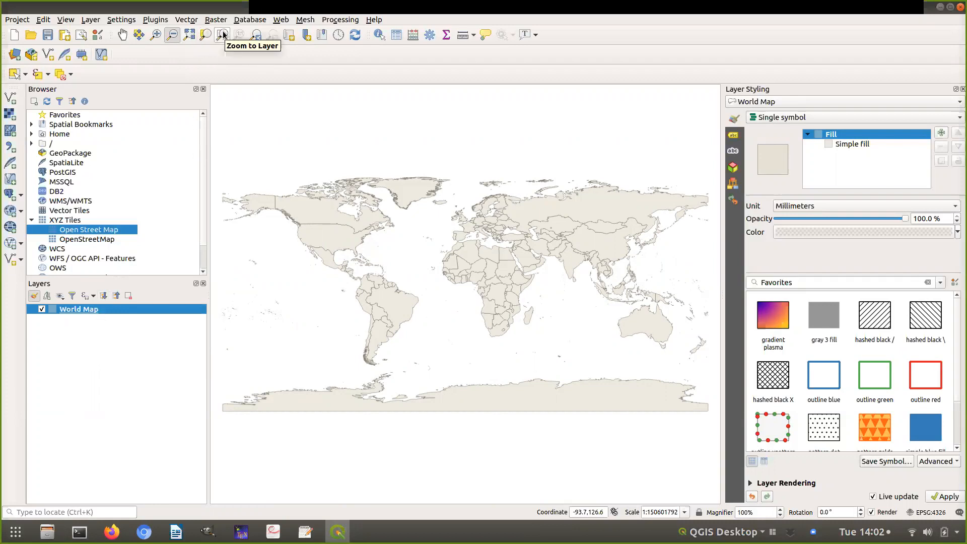
left_click(258, 37)
left_click(258, 38)
left_click(258, 38)
left_click(271, 39)
left_click(271, 39)
left_click(271, 39)
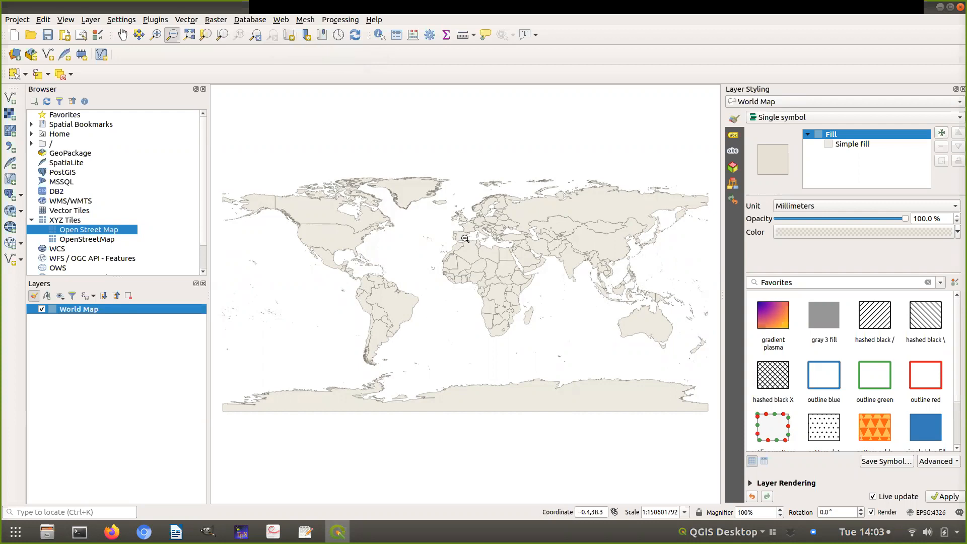
Step: Zoom in to Spain and Portugal, open a new map view of that area and dock it above Layer Styling
scroll(454, 229, "up", 5)
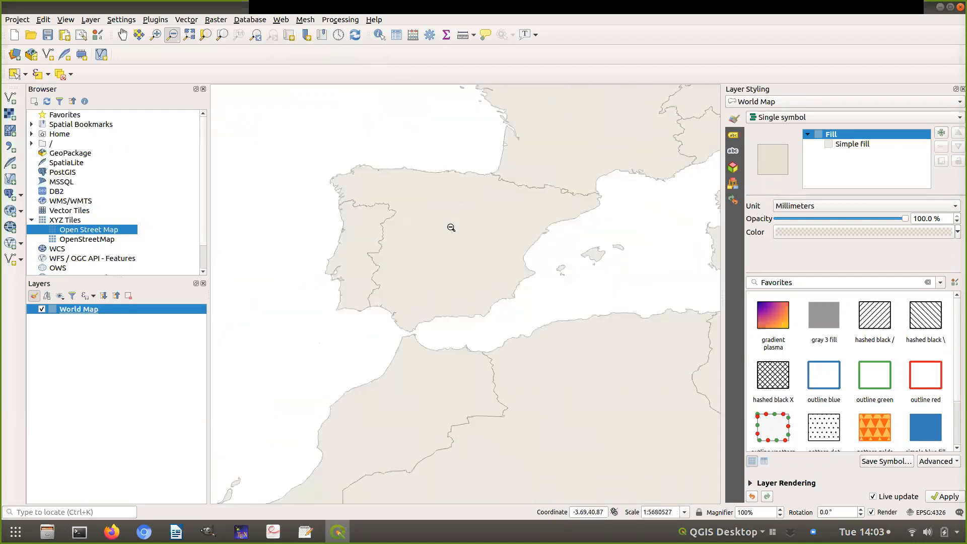
scroll(450, 227, "up", 1)
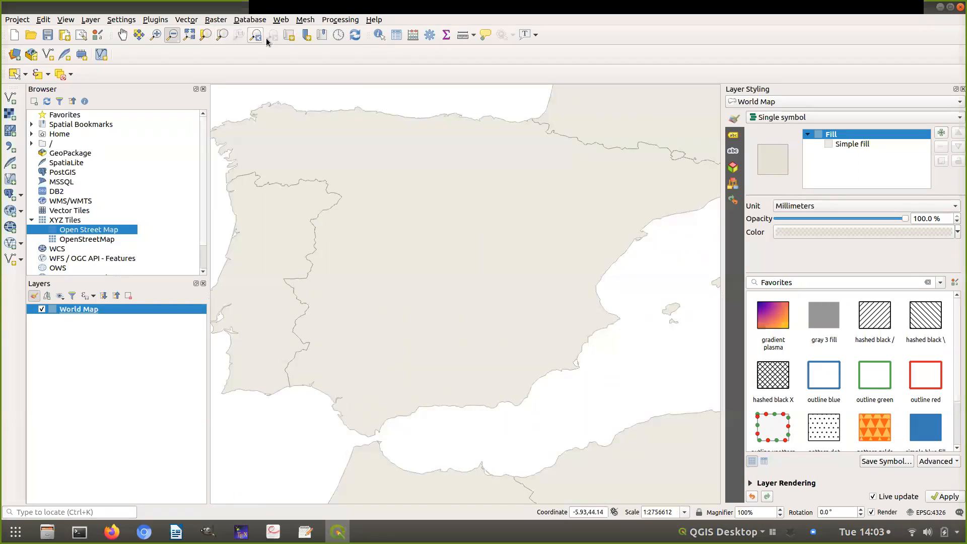
left_click(289, 35)
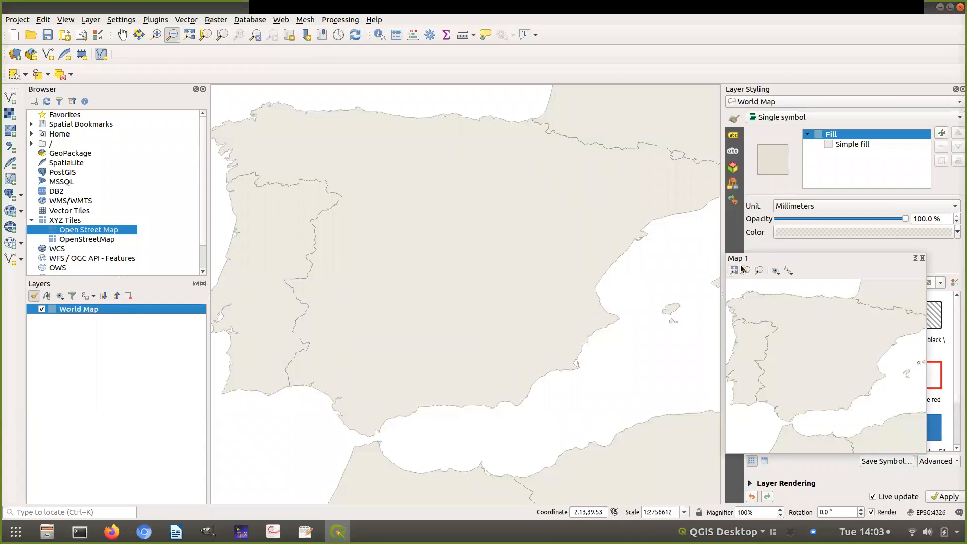
left_click_drag(758, 258, 778, 121)
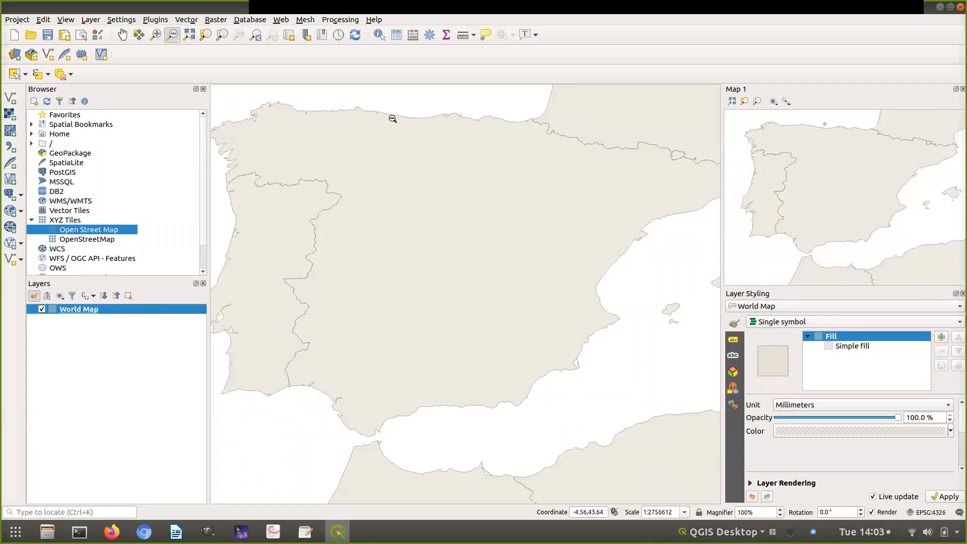
Step: Zoom the main map out to the world and in to Australia, and close the additional Map 1 view
left_click(467, 203)
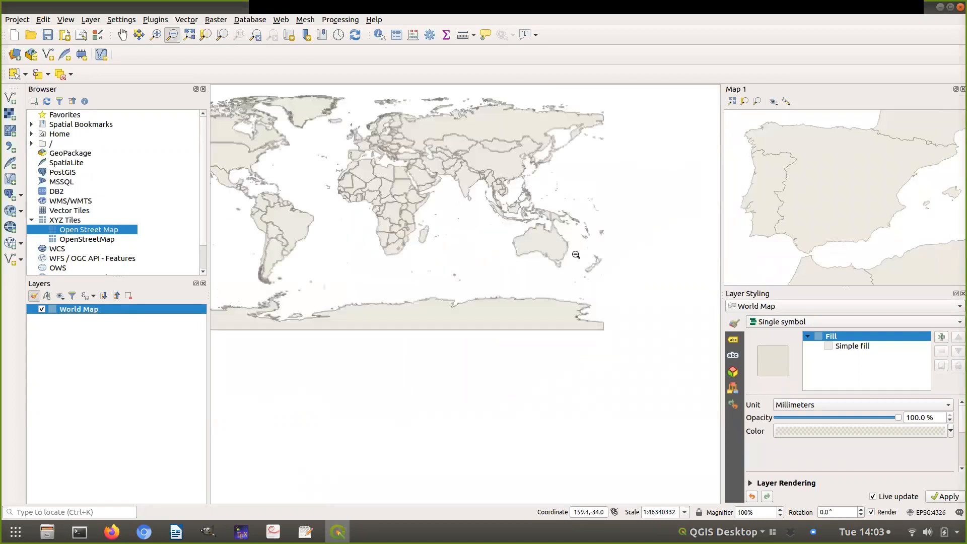
scroll(535, 233, "up", 3)
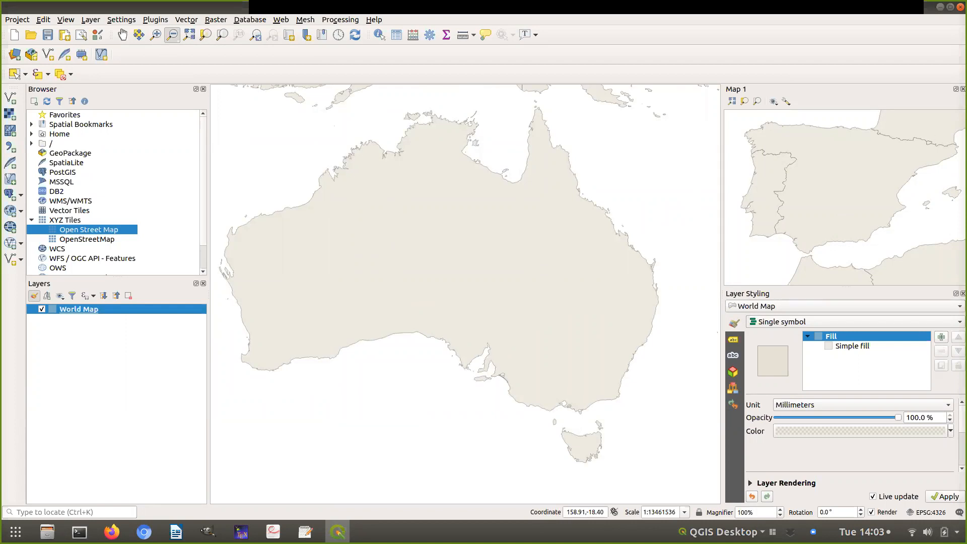
scroll(823, 187, "up", 3)
scroll(824, 188, "down", 3)
left_click(960, 89)
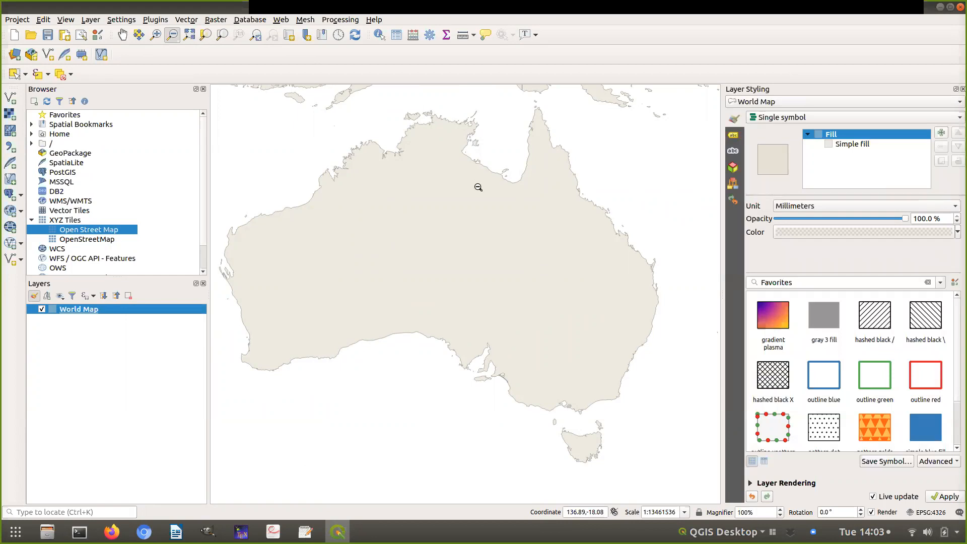
Step: Show the user's spatial bookmarks, and save the current map extent as a user bookmark named "australia"
left_click(322, 35)
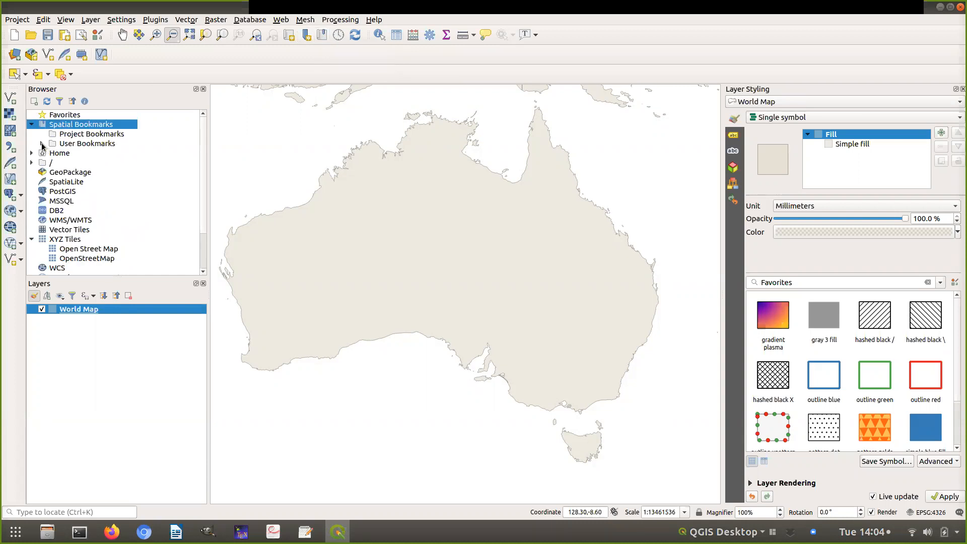
left_click(42, 145)
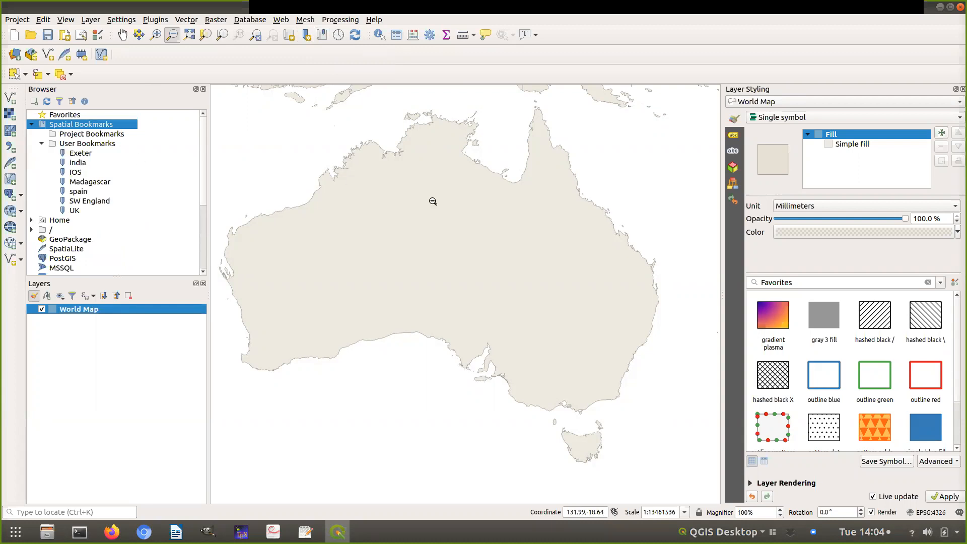
left_click(307, 38)
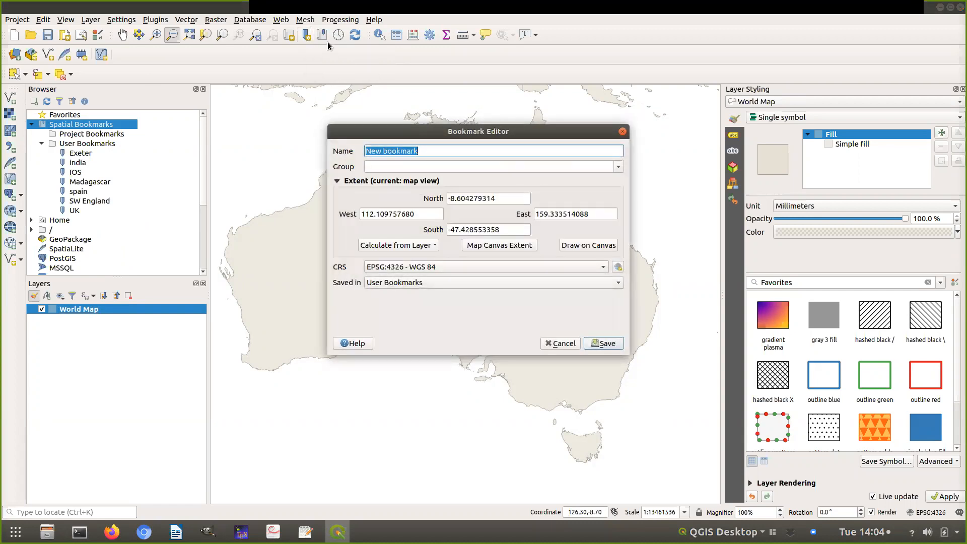
type("australia")
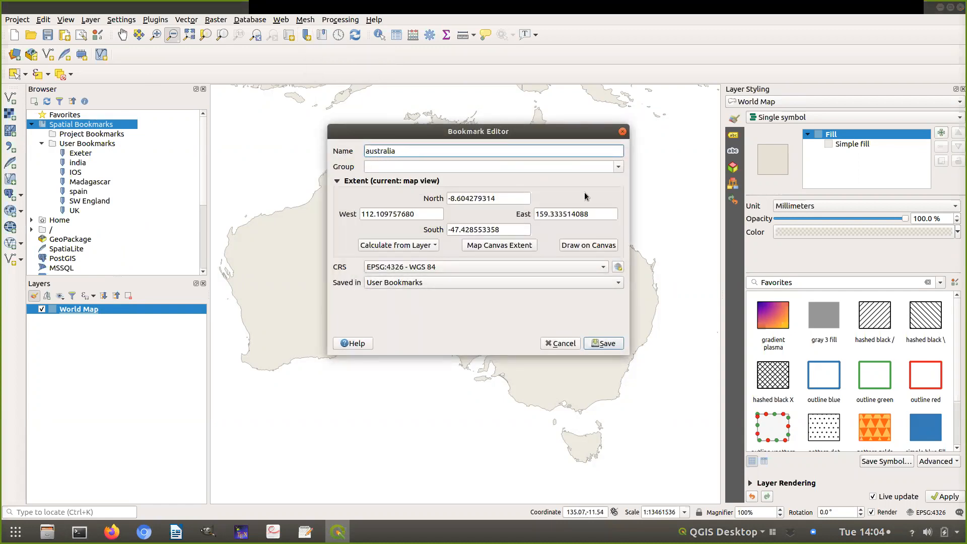
left_click(603, 343)
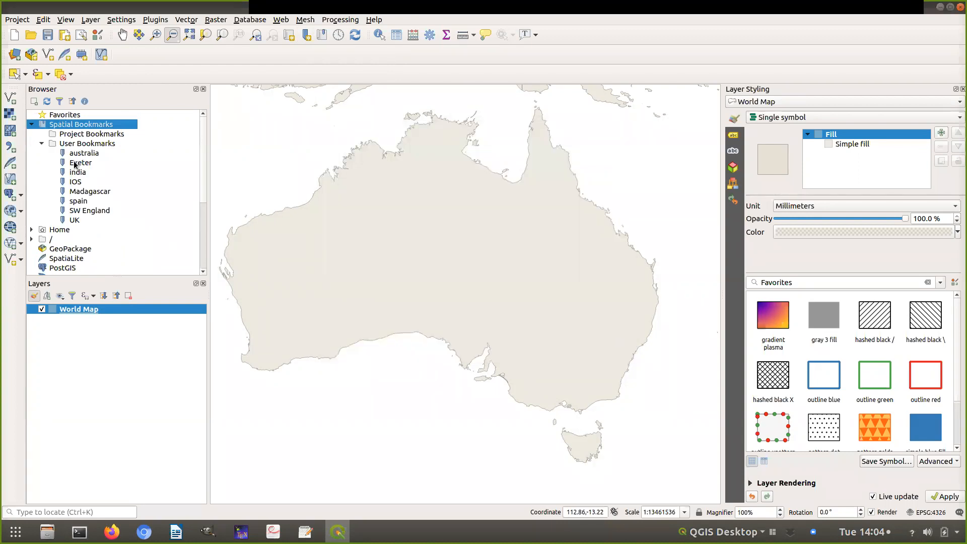
Step: Jump the map to the spain, australia and SW England bookmarks in turn
double_click(79, 202)
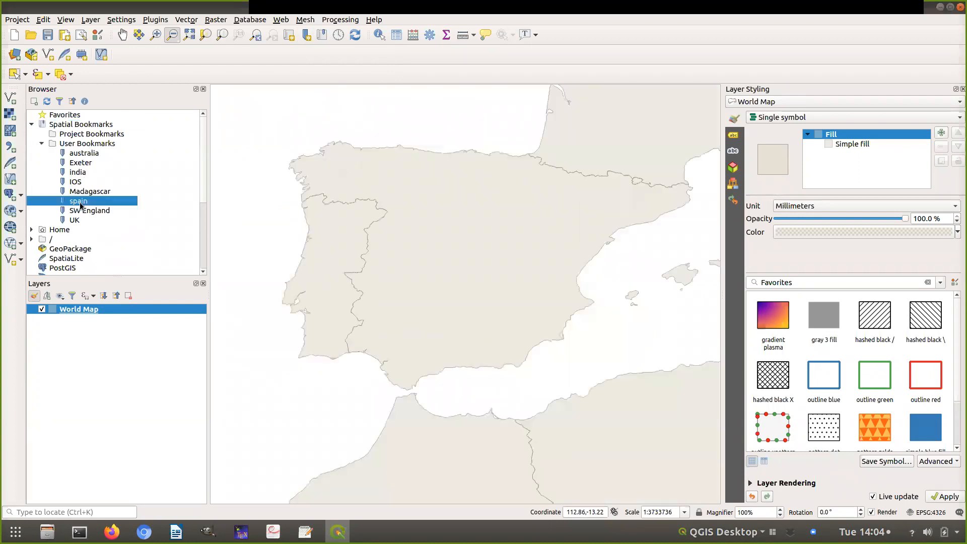
double_click(82, 156)
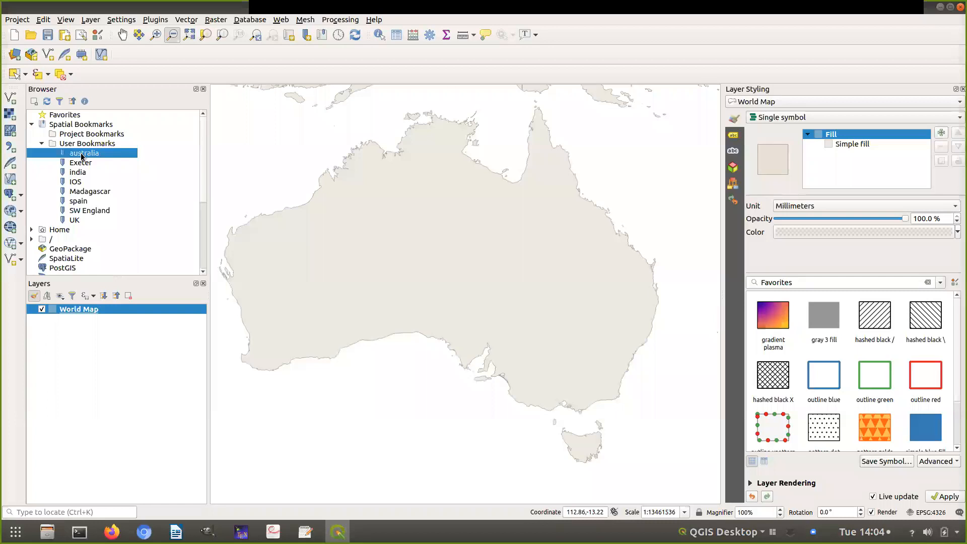
double_click(84, 212)
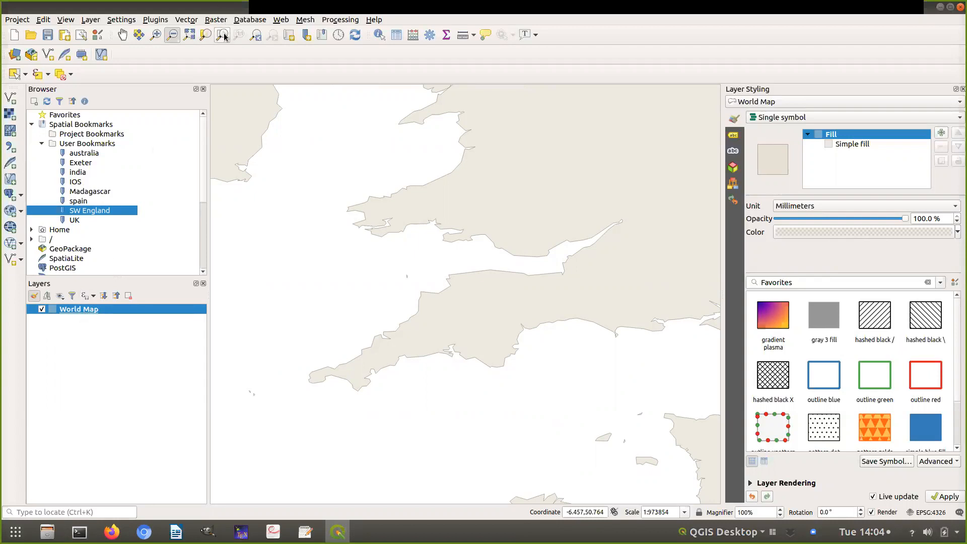
Step: Zoom to the full extent of the World Map layer and open its attribute table docked below the map
right_click(82, 309)
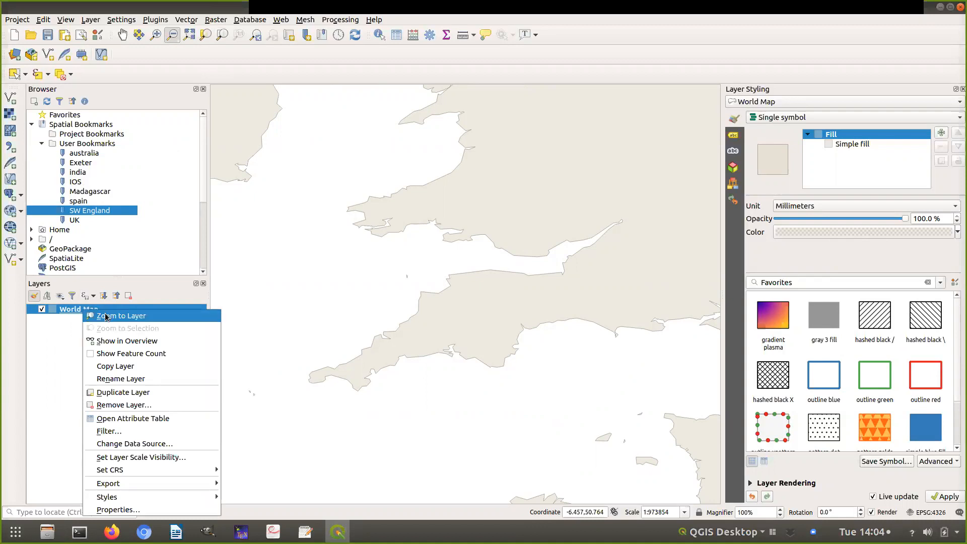
left_click(106, 316)
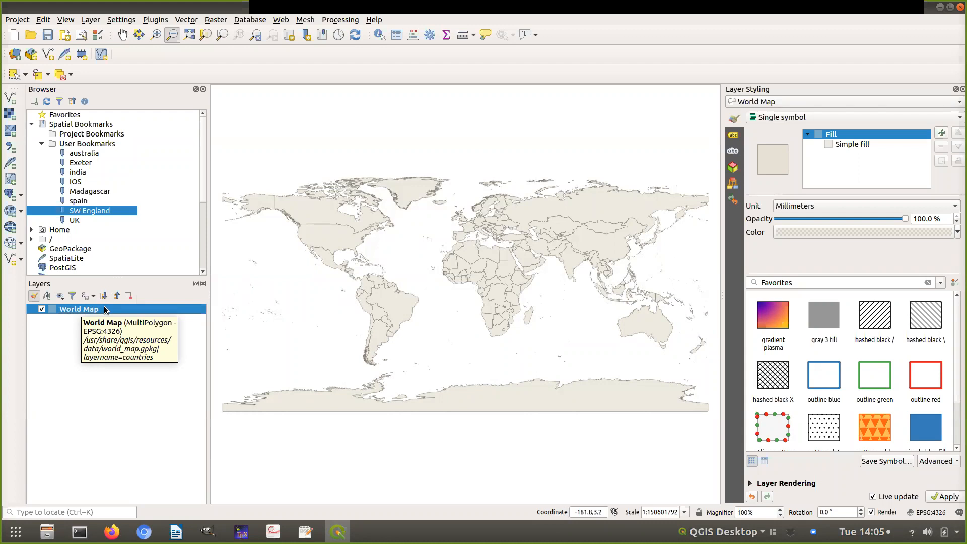
left_click(396, 36)
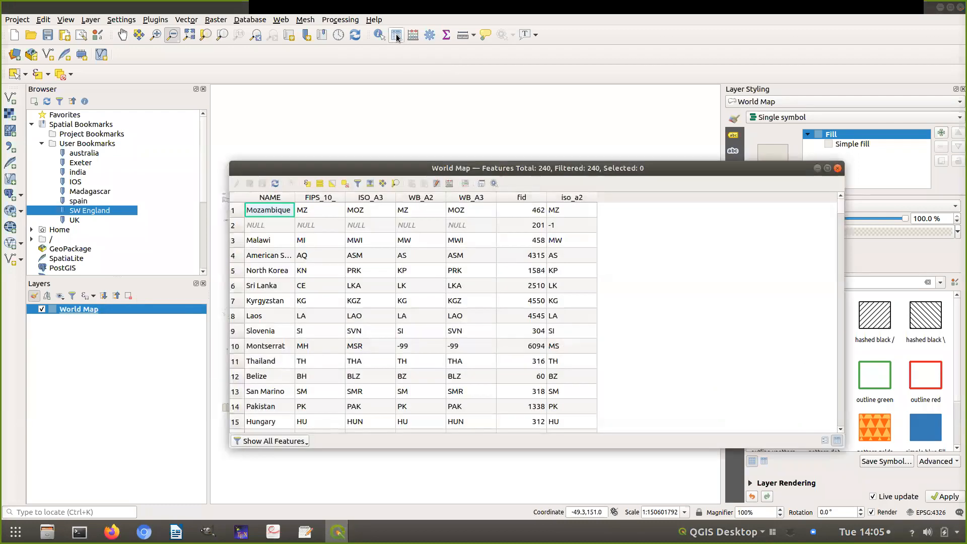
left_click(481, 184)
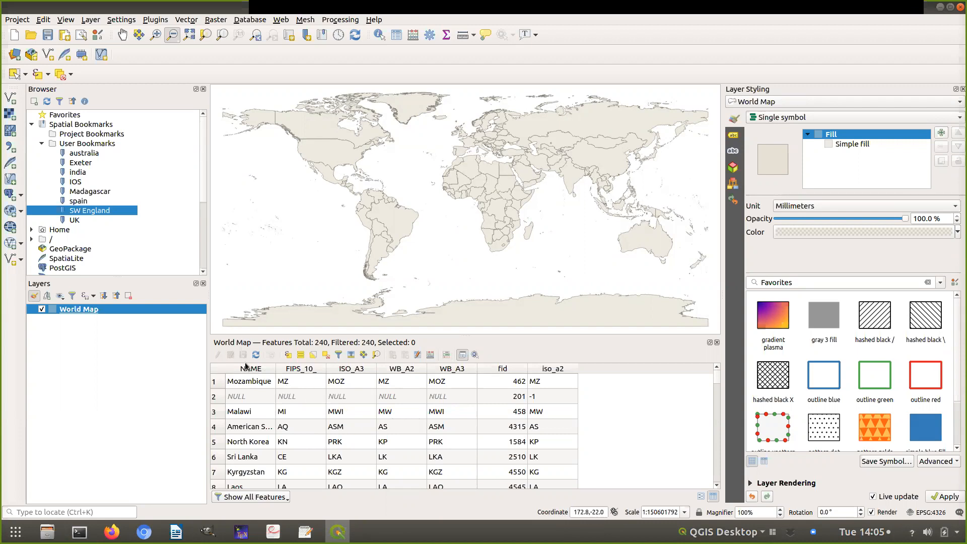
Step: Sort the attribute table by NAME, FIPS_10_ and ISO_A3 in turn, and finish with it sorted by NAME
left_click(265, 369)
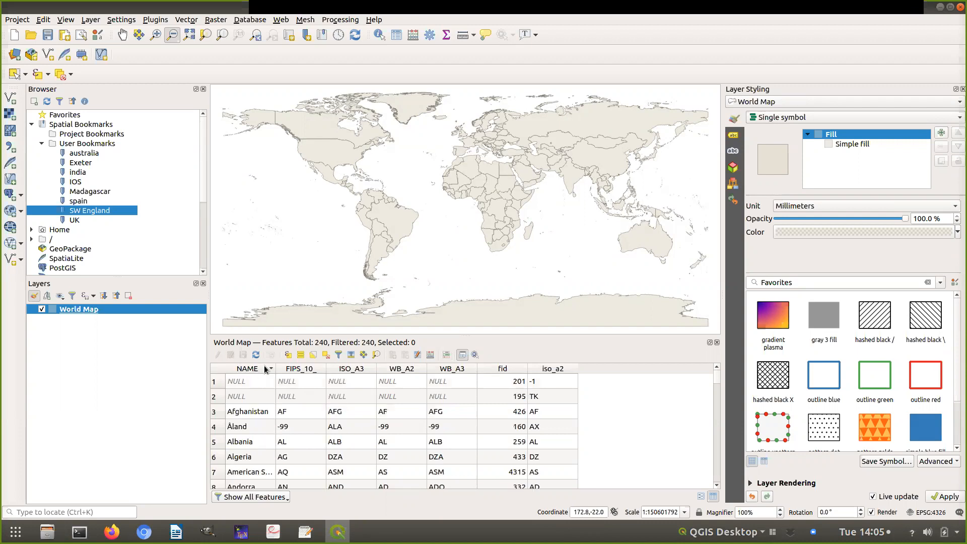
left_click(292, 369)
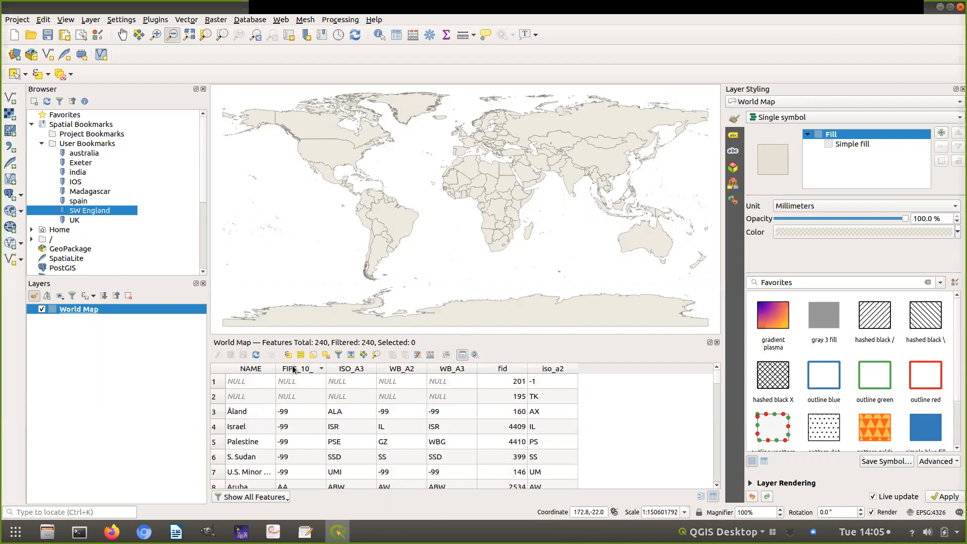
left_click(354, 369)
scroll(276, 436, "down", 12)
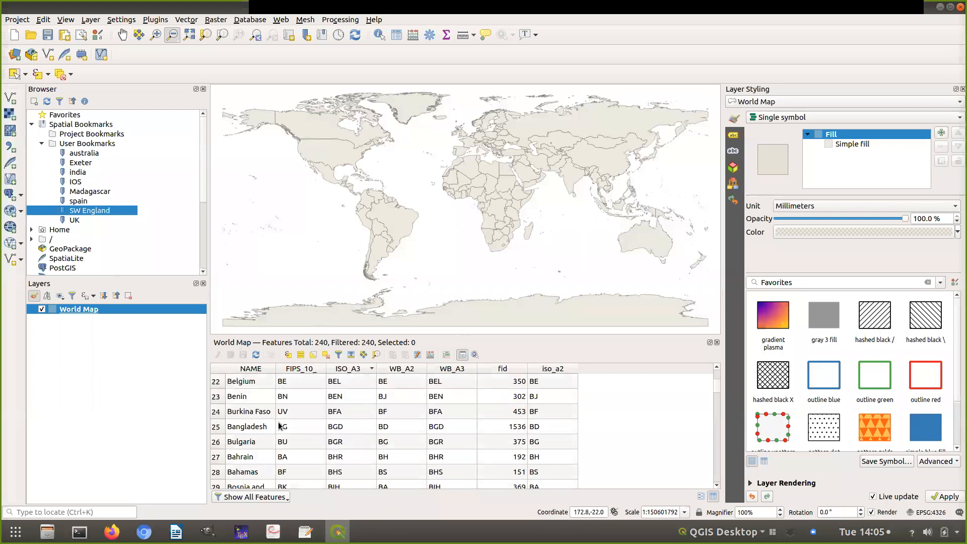
scroll(278, 425, "up", 9)
scroll(278, 425, "up", 3)
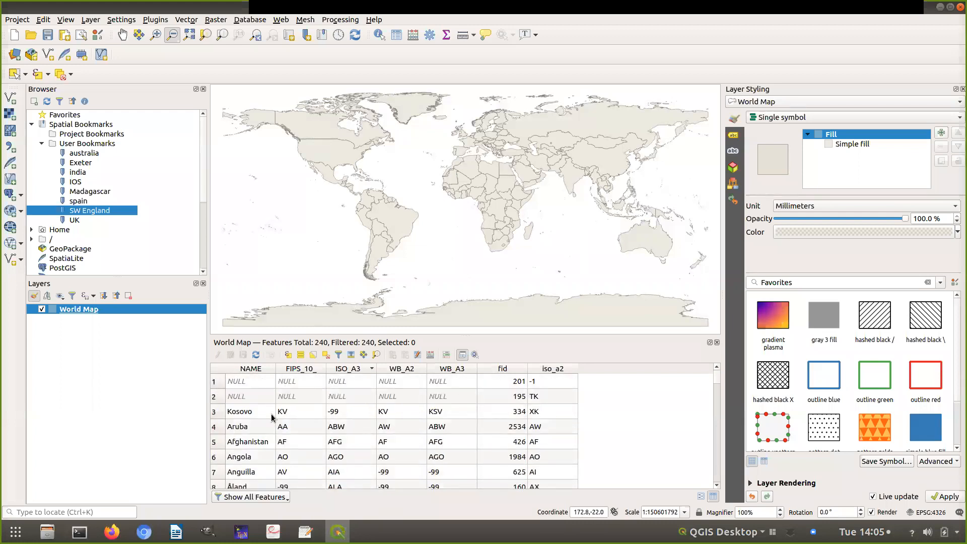
left_click(254, 369)
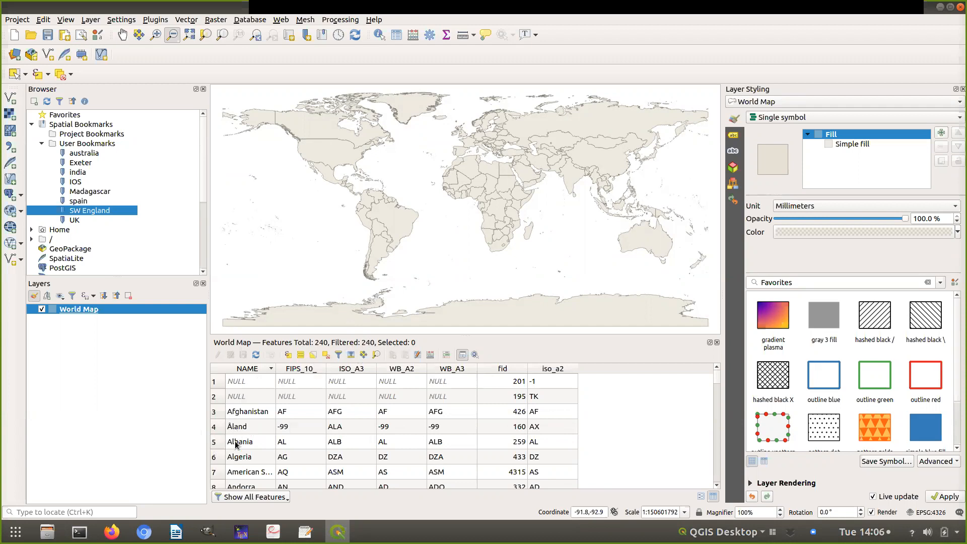
Step: Select Albania's record in the attribute table and zoom the map to it, then out to the surrounding region
left_click(220, 443)
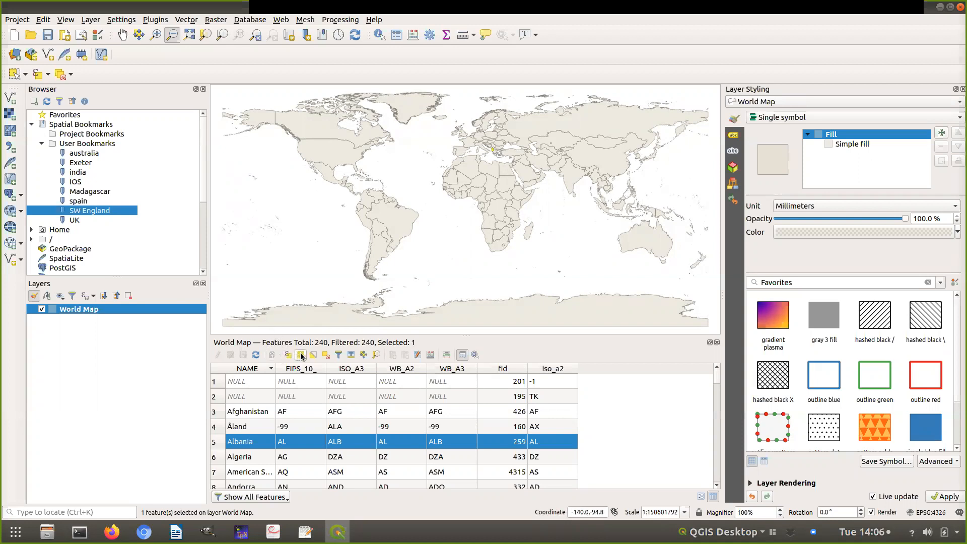
left_click(375, 355)
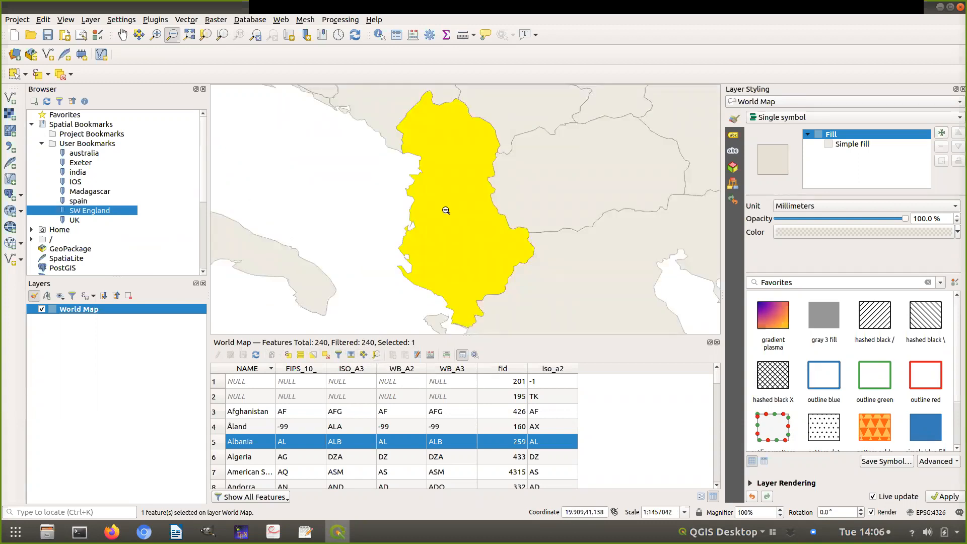
scroll(445, 210, "down", 4)
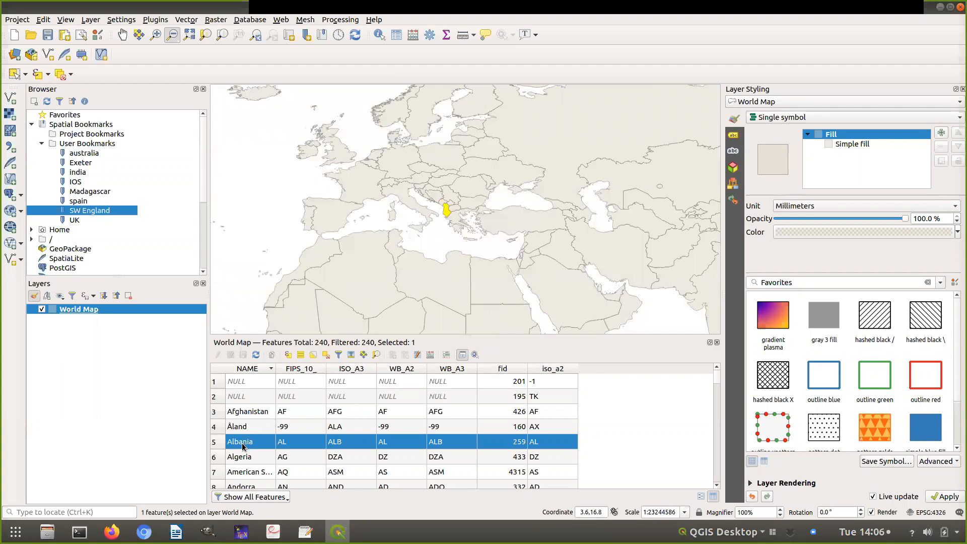
Step: Select the record for Algeria, then the one for American Samoa, and zoom the map to American Samoa
left_click(220, 458)
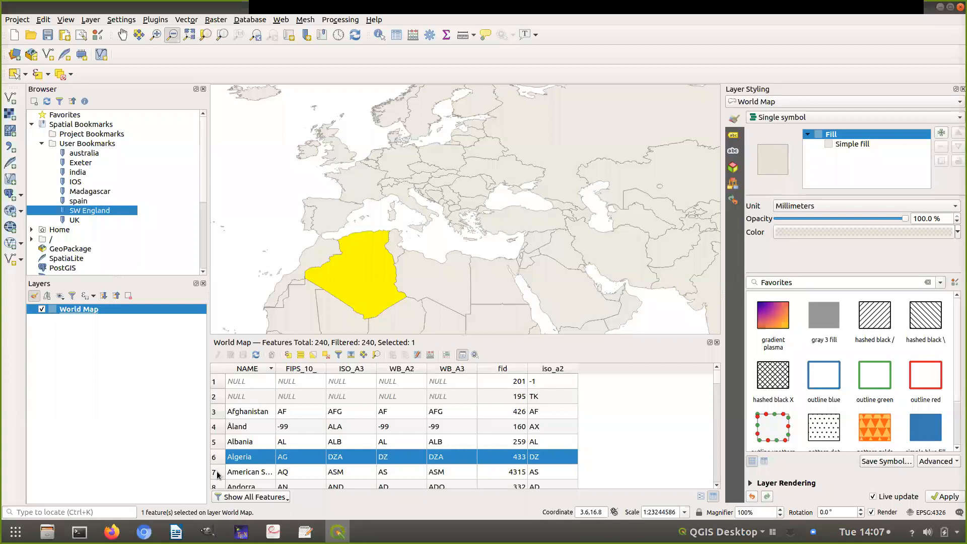
left_click(220, 474)
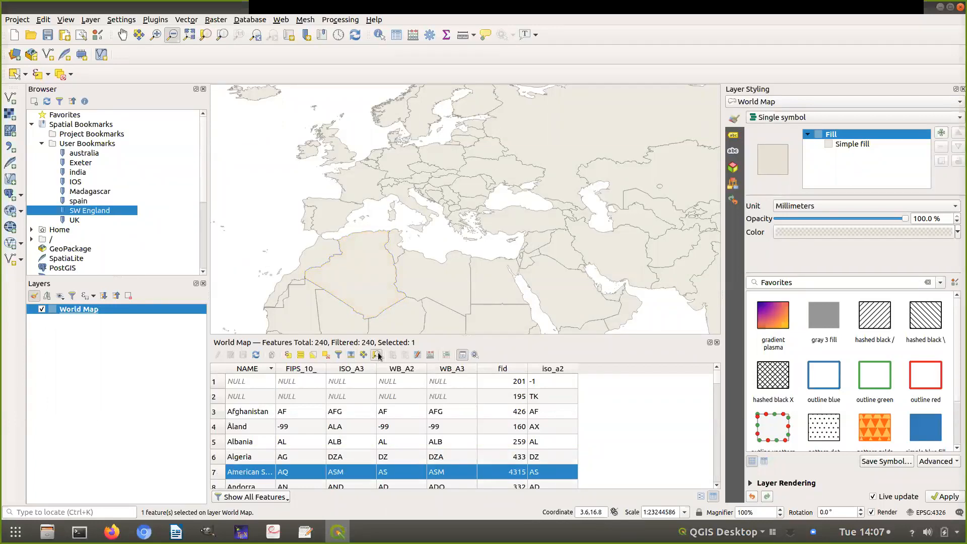
left_click(377, 355)
Step: Select Austria's record in the attribute table, zoom the map to it, and view its location within Europe and the world
scroll(231, 446, "down", 4)
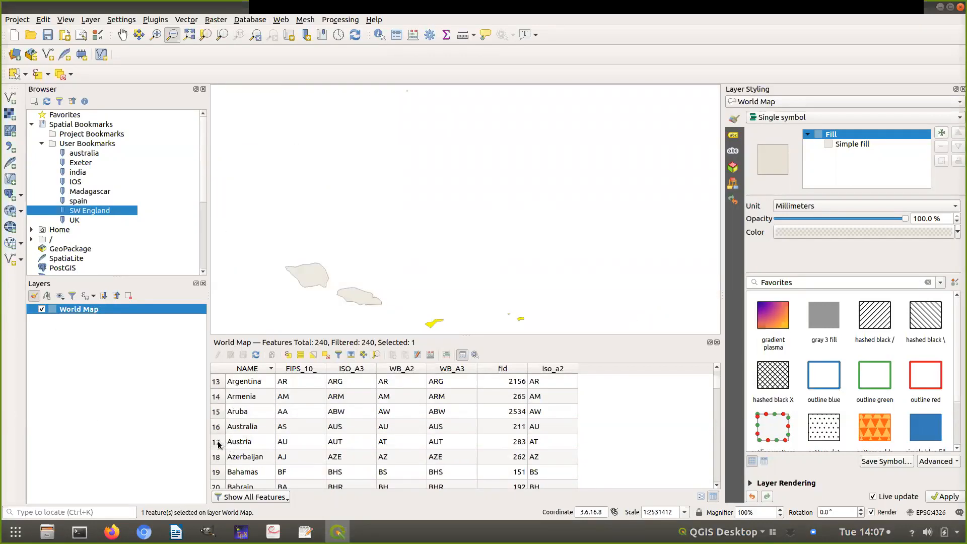
left_click(220, 444)
left_click(377, 355)
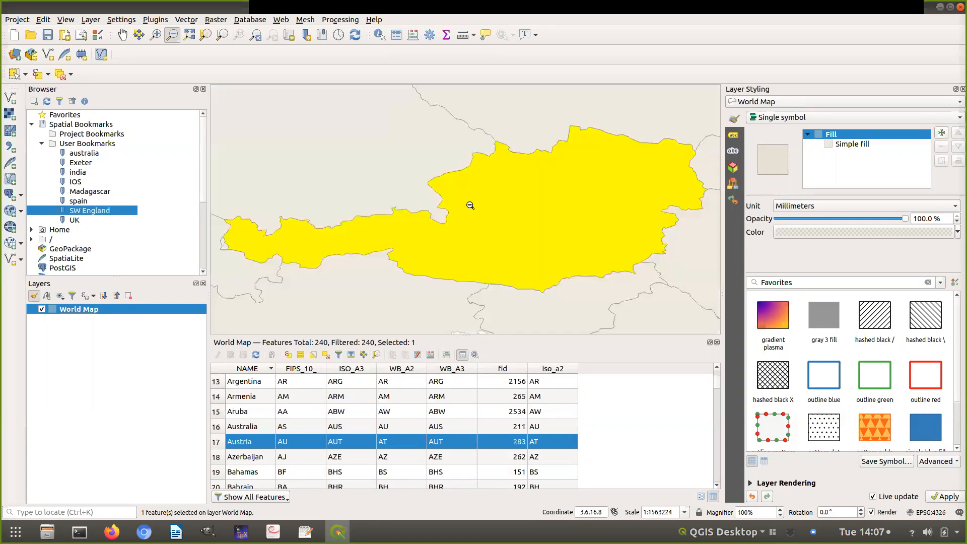
scroll(504, 182, "down", 4)
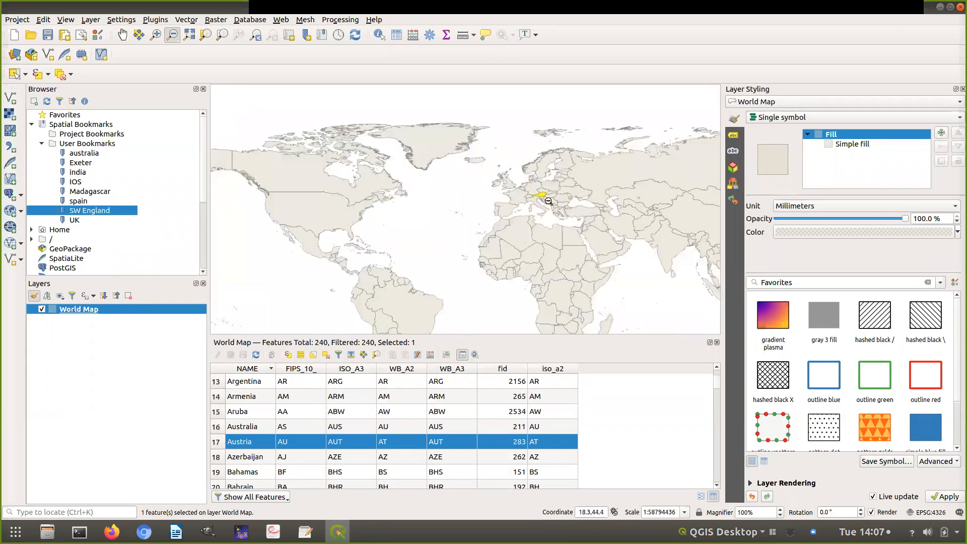
scroll(548, 198, "up", 2)
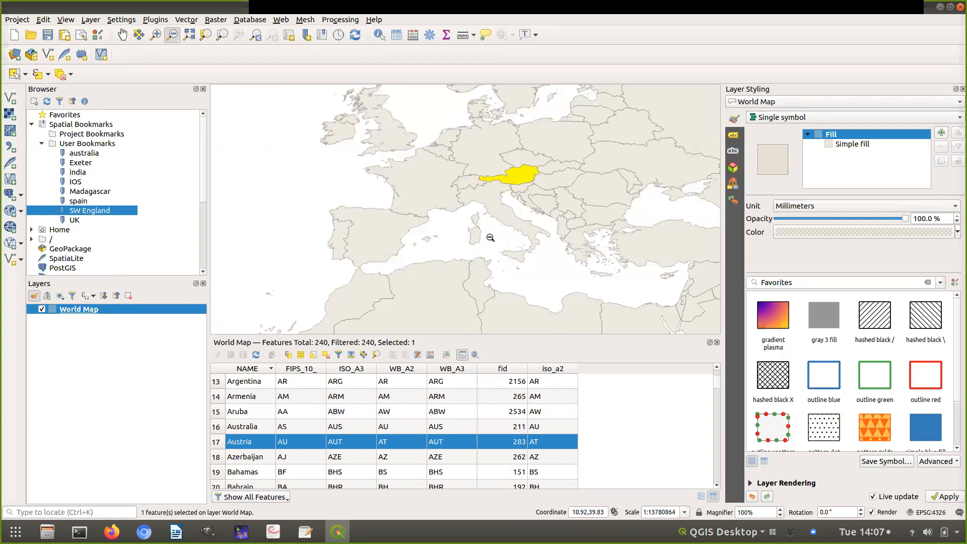
scroll(490, 237, "down", 2)
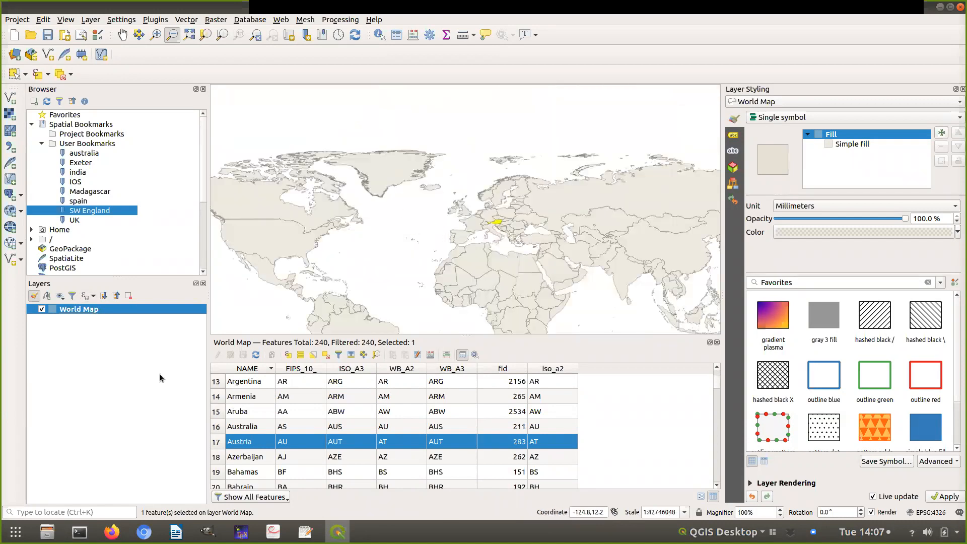
Step: Deselect all features and zoom the map back to the full World Map layer
left_click(326, 355)
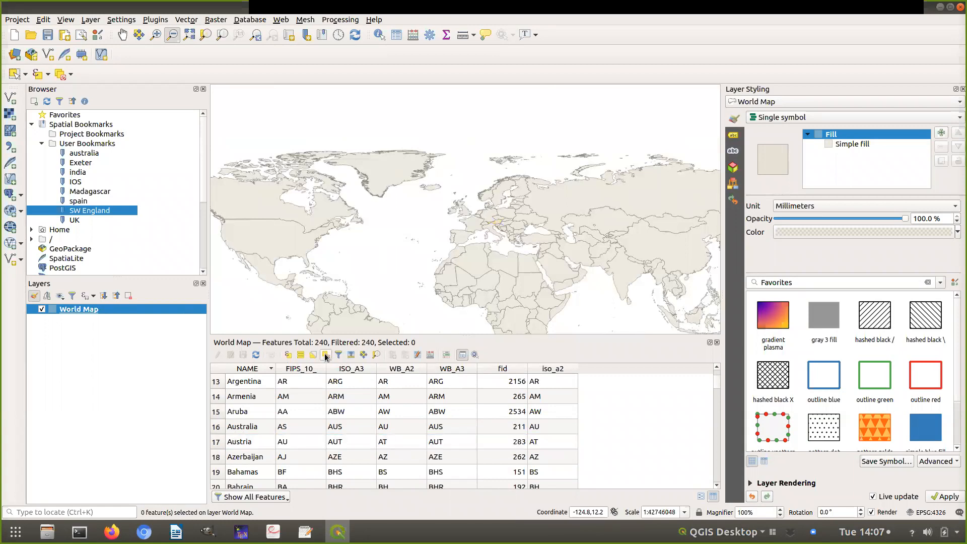
right_click(144, 311)
left_click(159, 317)
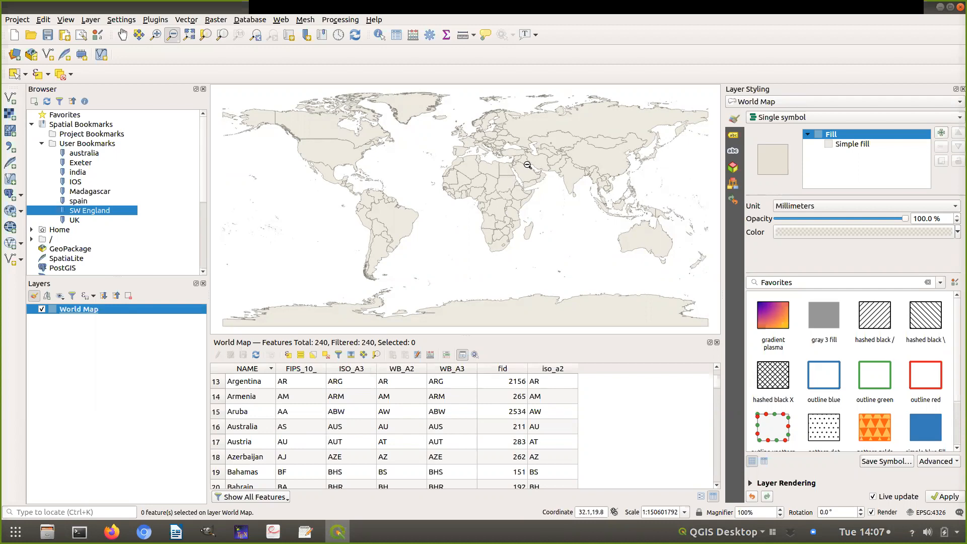
Step: Identify Russia on the map and enlarge the Identify Results area to show all its attributes
left_click(379, 36)
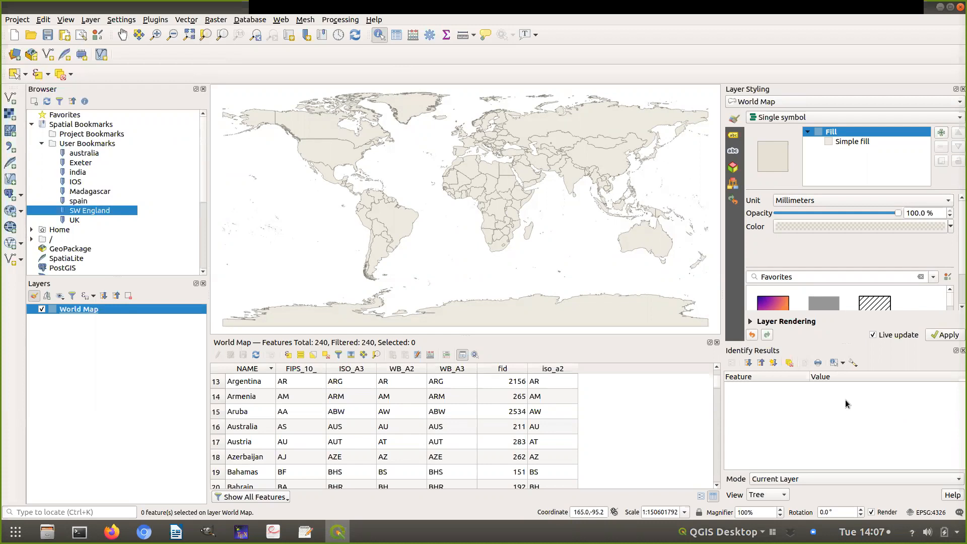
left_click(589, 121)
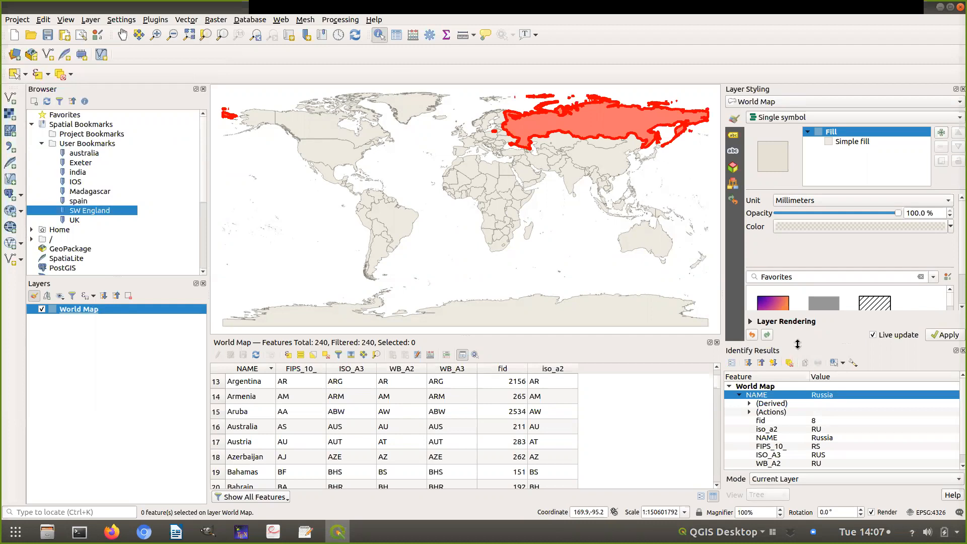
left_click_drag(797, 343, 799, 281)
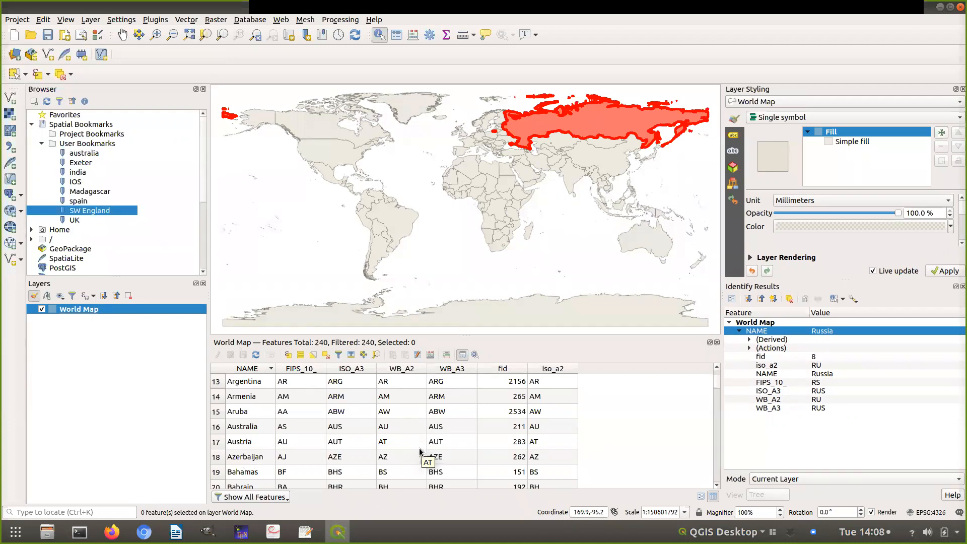
Step: Identify Algeria, Spain and its neighbours, Algeria again, India and an empty spot in the Atlantic in turn
left_click(471, 170)
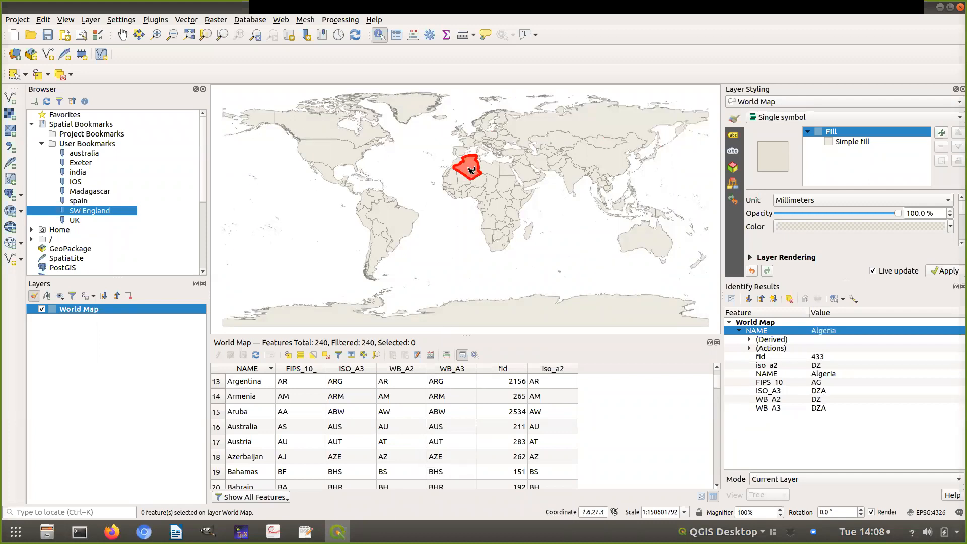
left_click(460, 153)
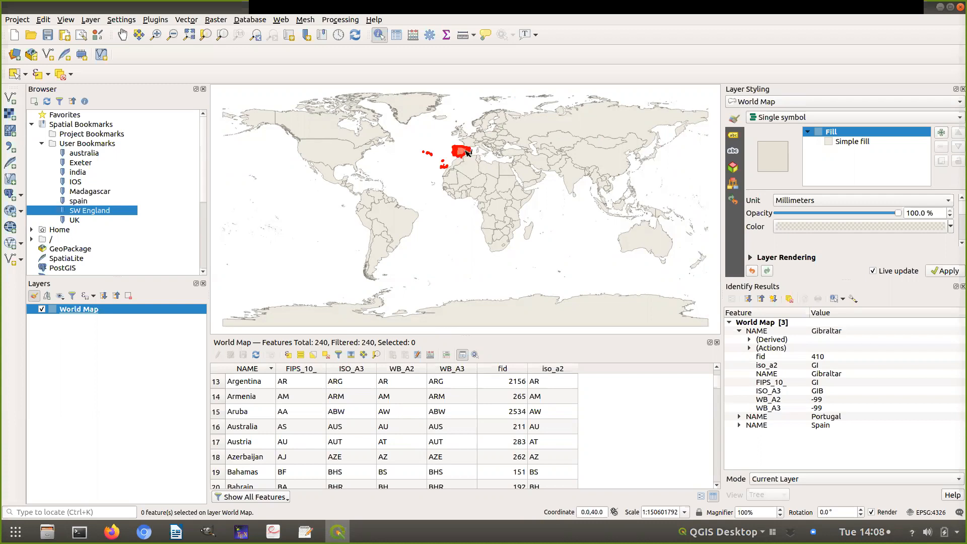
left_click(466, 151)
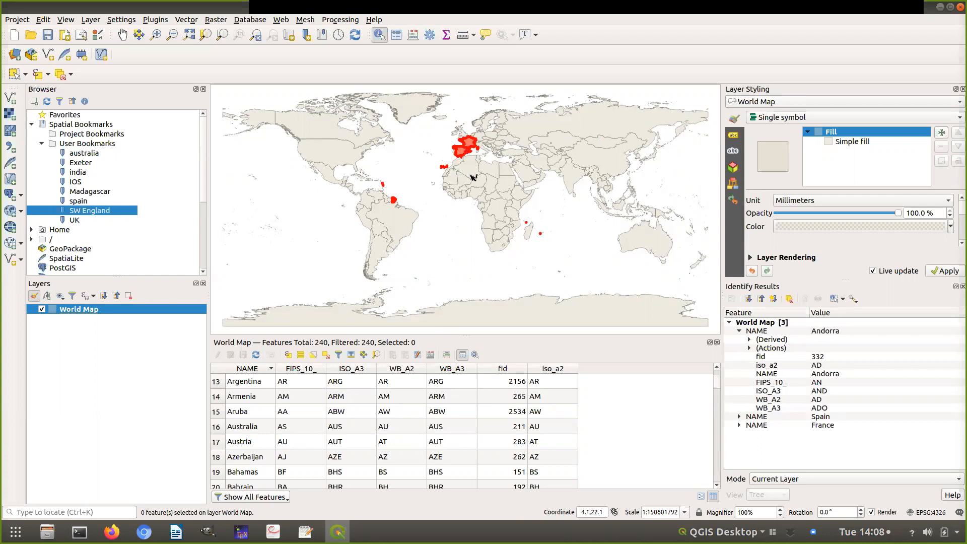
left_click(474, 170)
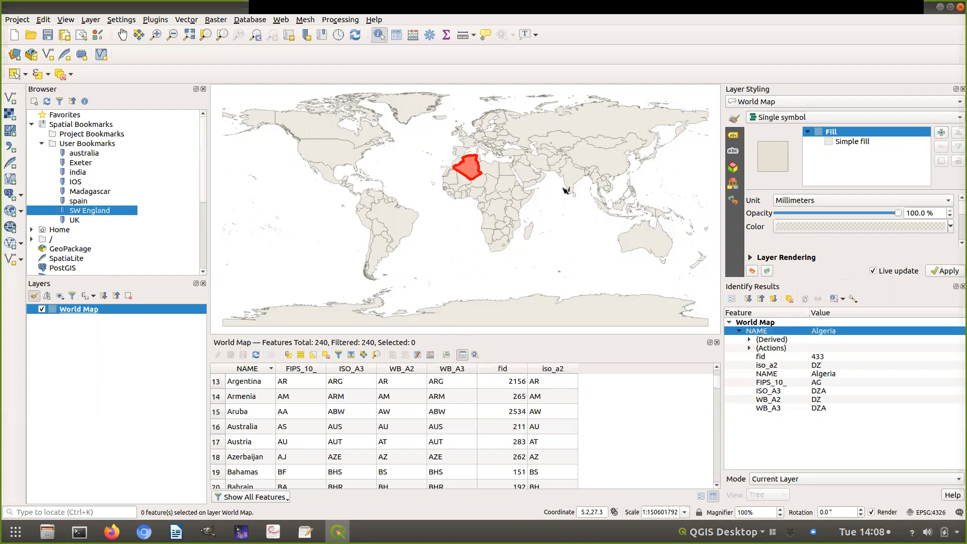
left_click(573, 173)
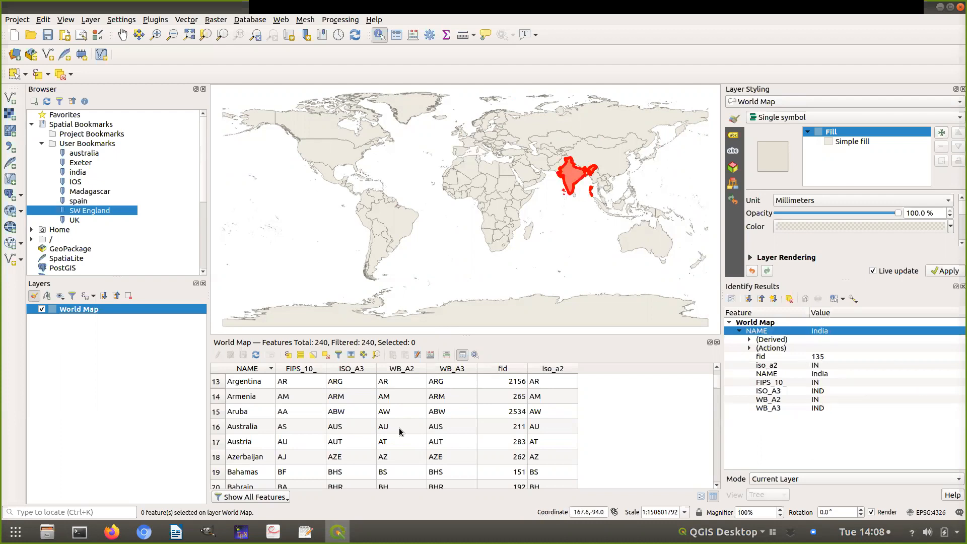
left_click(423, 169)
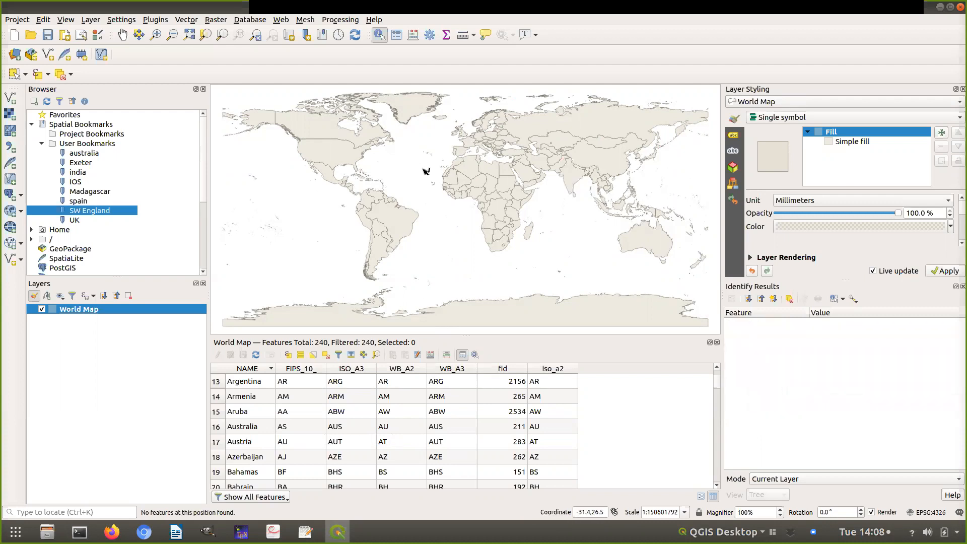
Step: Select the United States on the map, set the attribute table to move selected records to the top, and select Canada instead
left_click(13, 75)
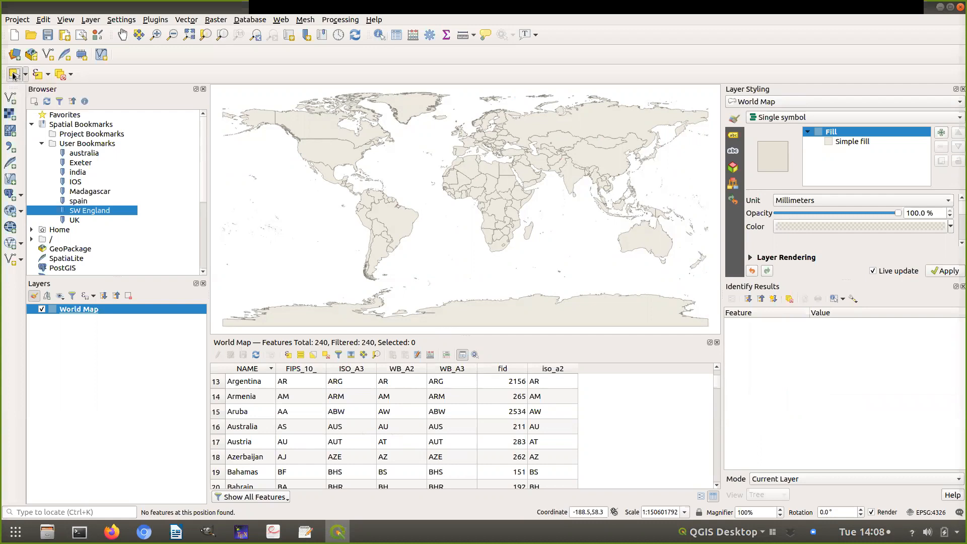
left_click(333, 150)
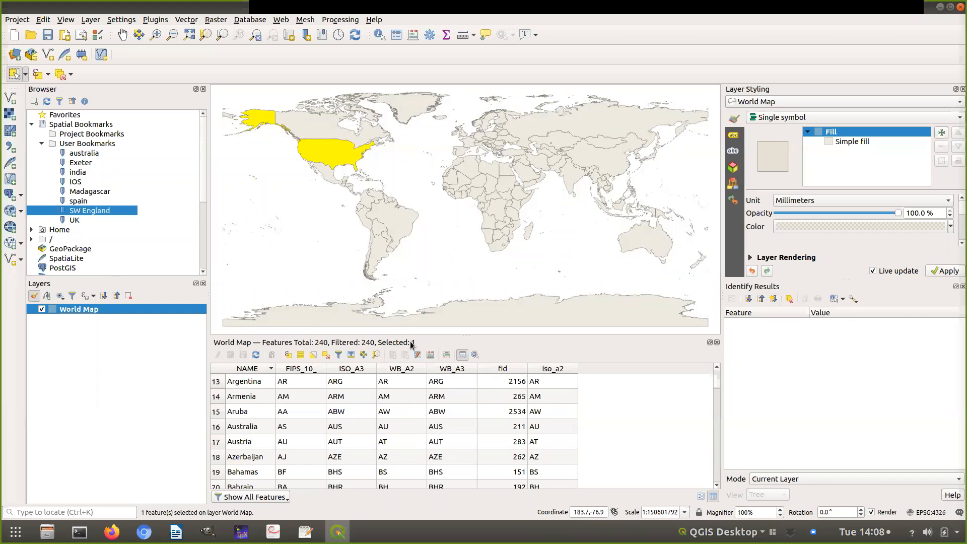
left_click(351, 356)
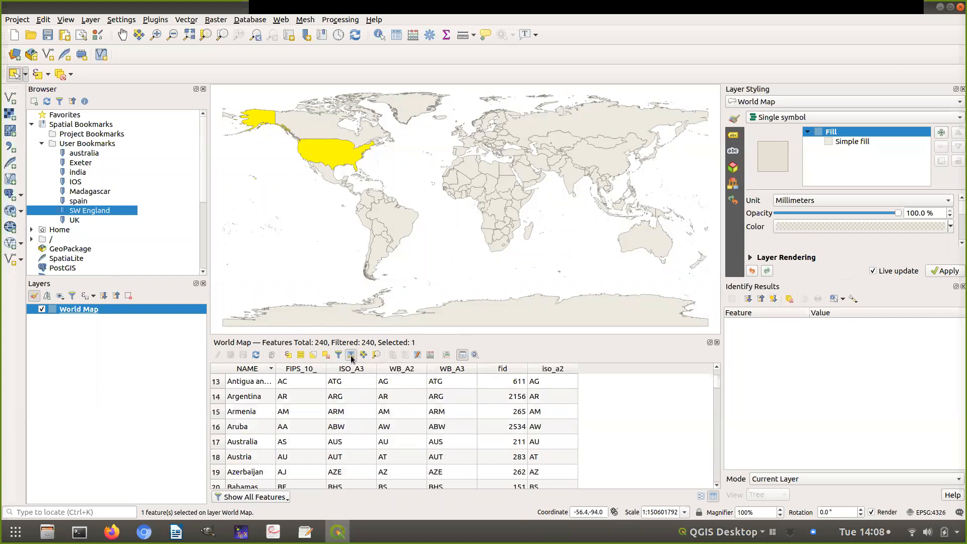
left_click(323, 132)
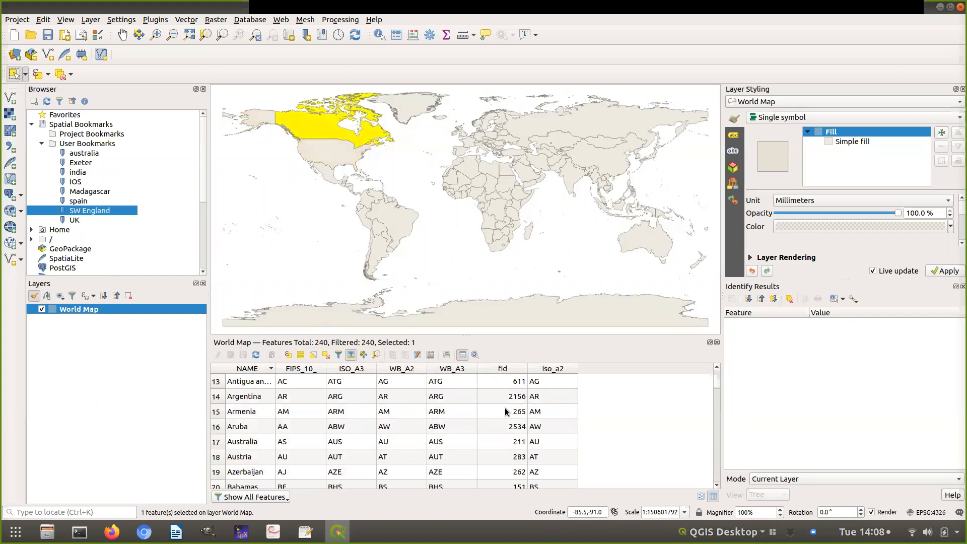
scroll(503, 408, "up", 4)
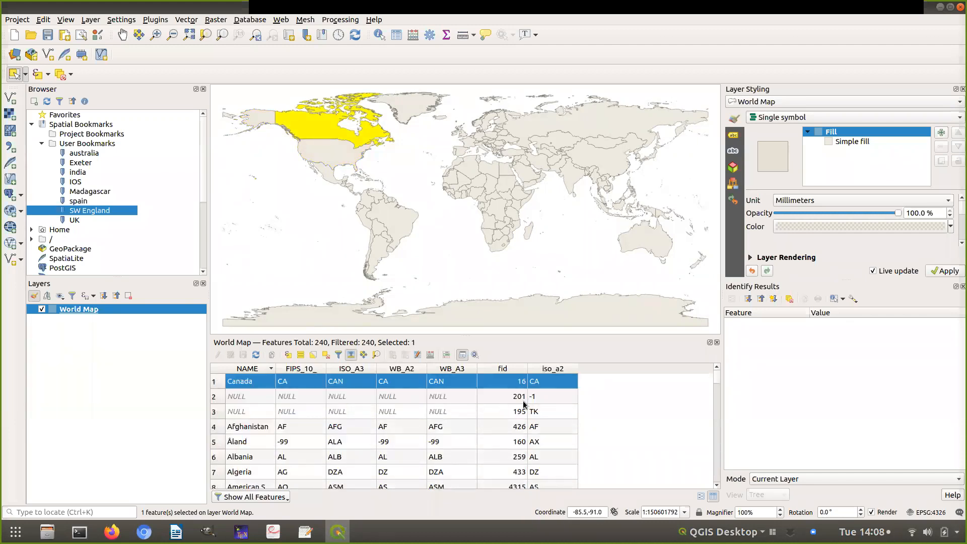
Step: Select Brazil, the United States, two countries in northwest Africa, Chad and Sudan one after another on the map
left_click(396, 226)
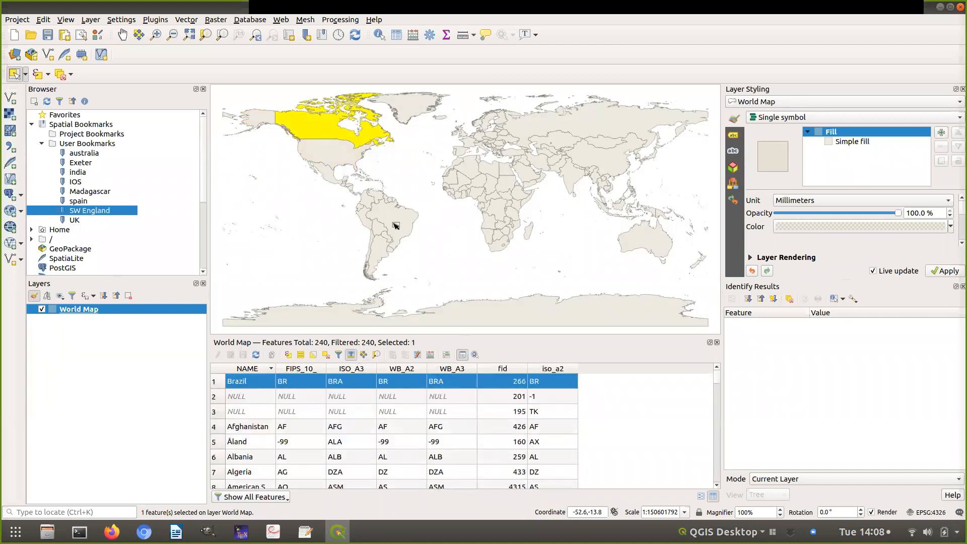
left_click(340, 153)
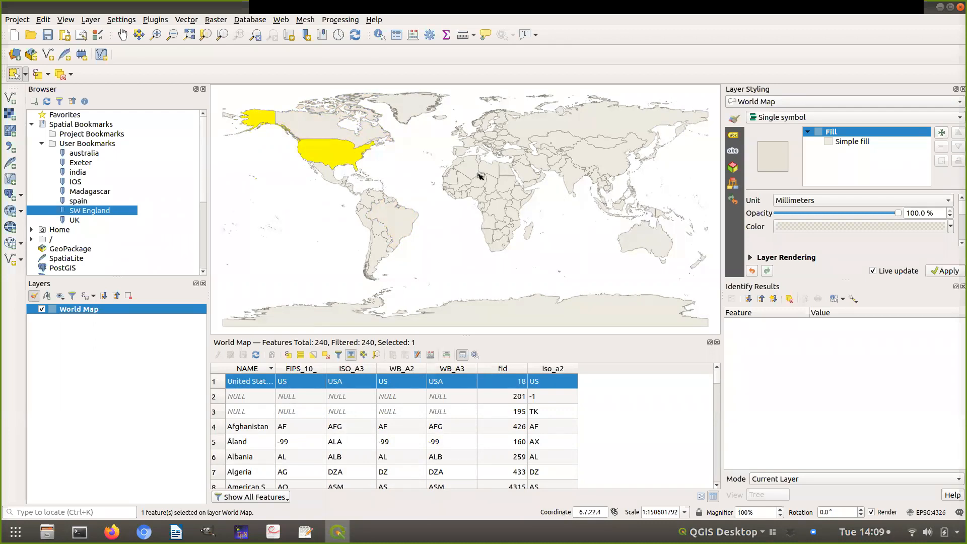
left_click(471, 171)
left_click(481, 184)
left_click(493, 186)
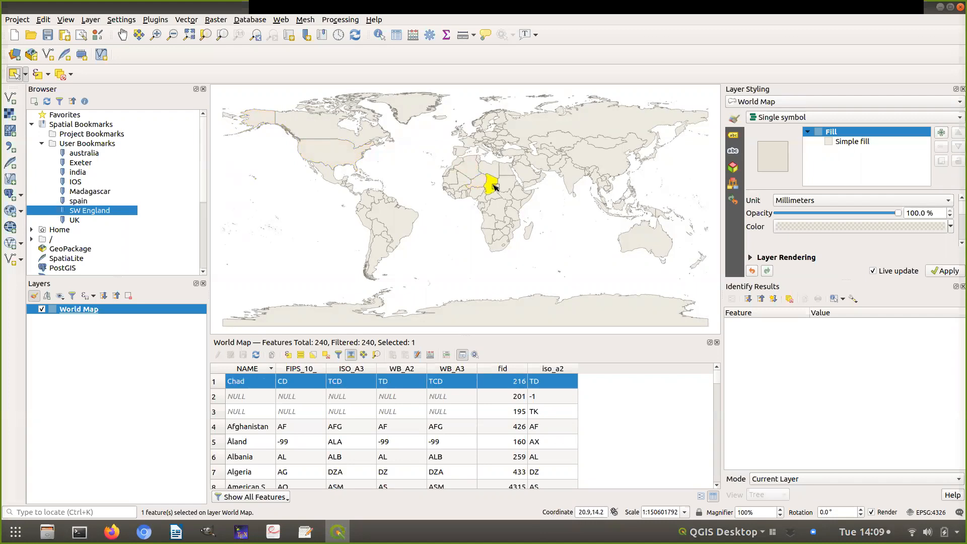
left_click(502, 187)
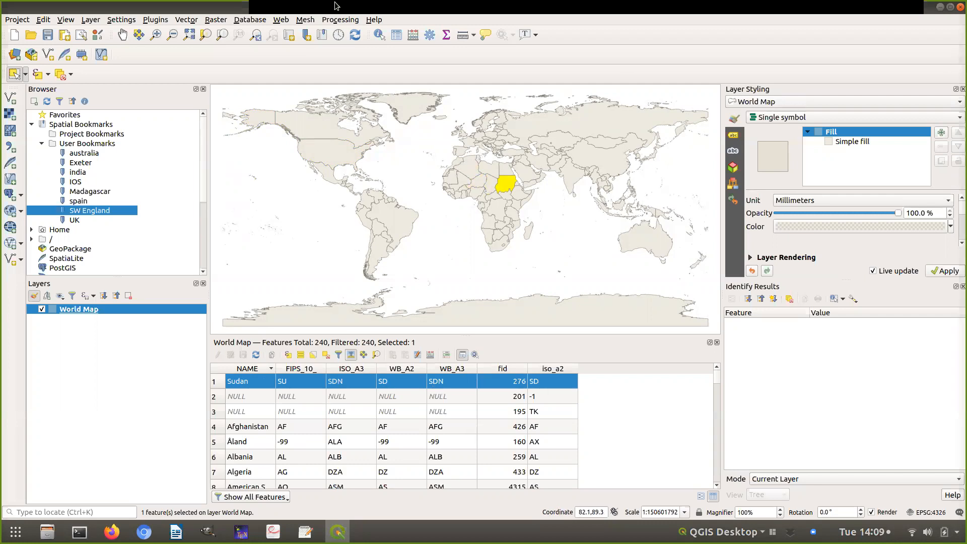
Step: Save the project as session1 in the 6A_Geographic_Visualisation_QGIS folder
mouse_move(5, 5)
key("Escape")
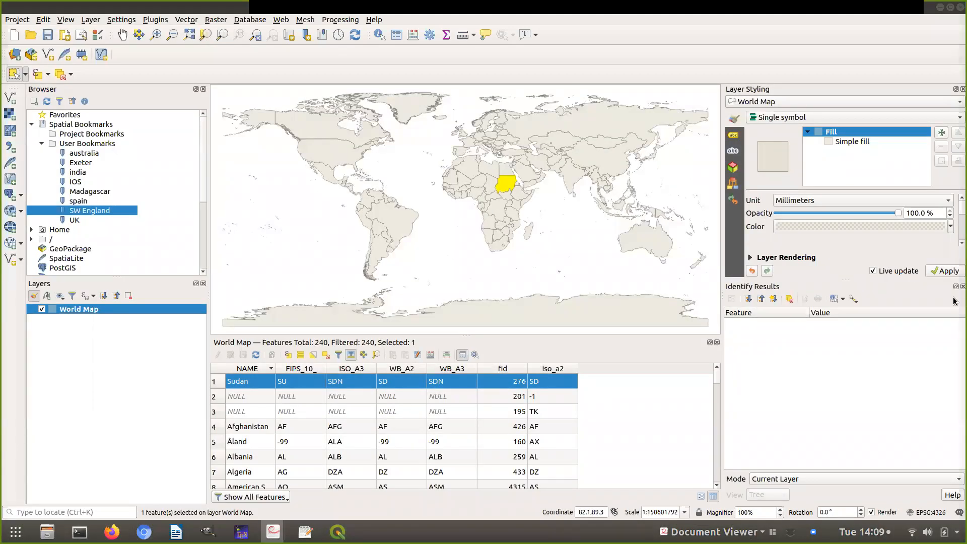
left_click(16, 22)
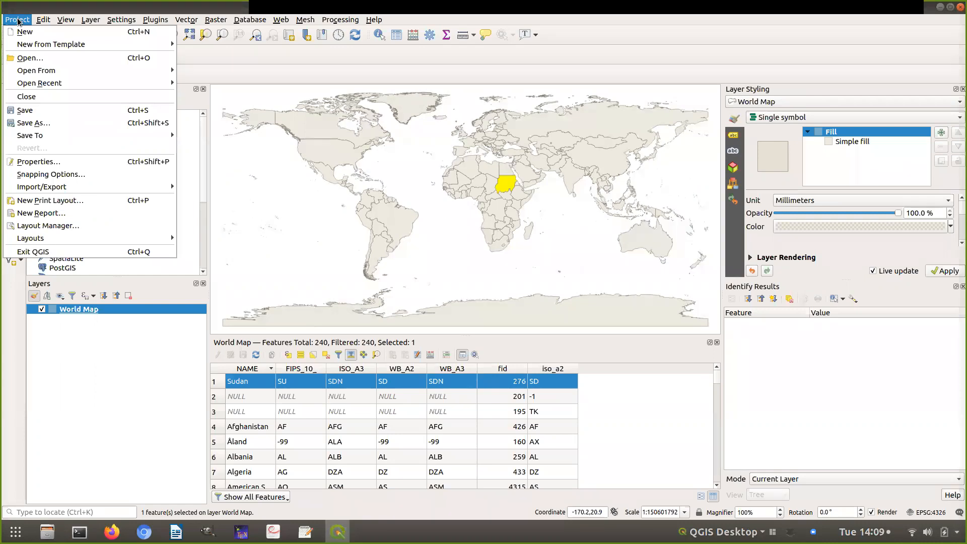
left_click(25, 124)
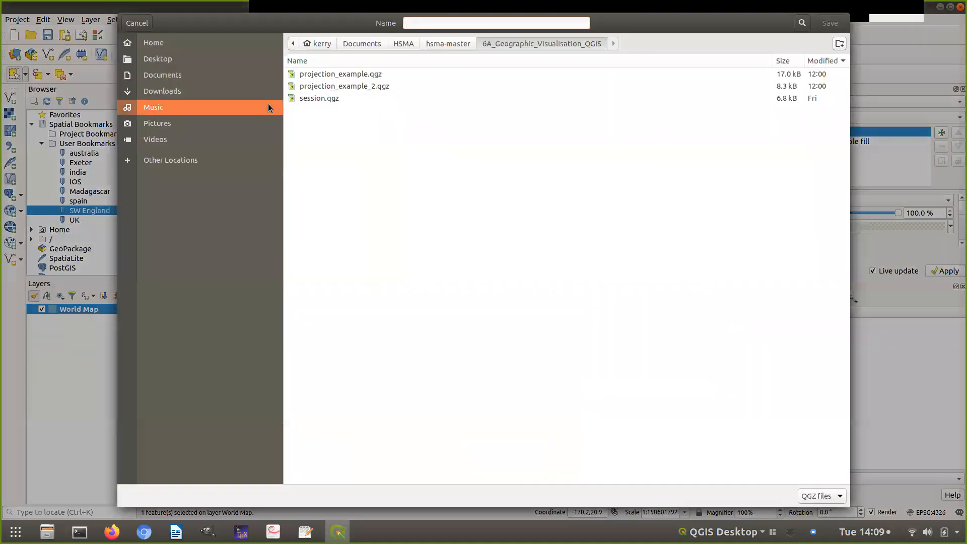
type("session1")
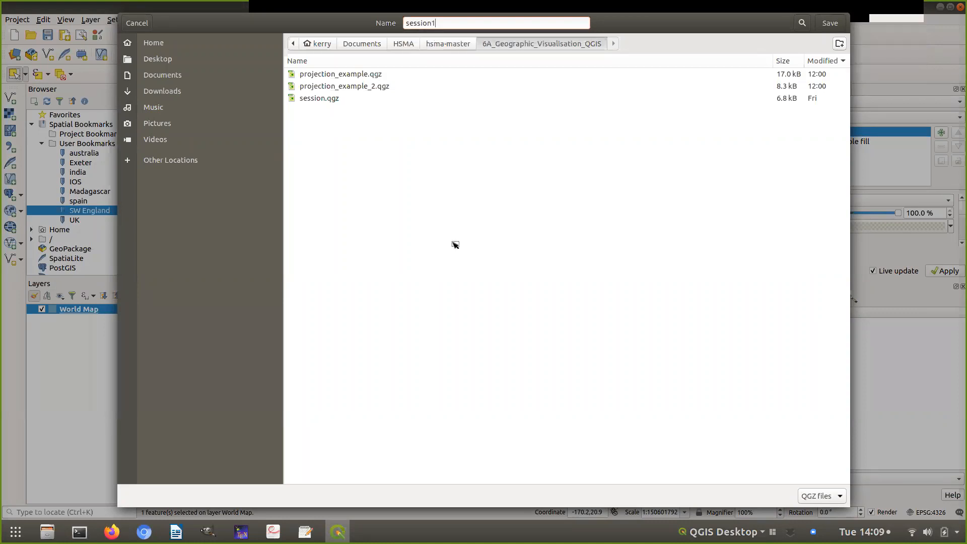
key("Return")
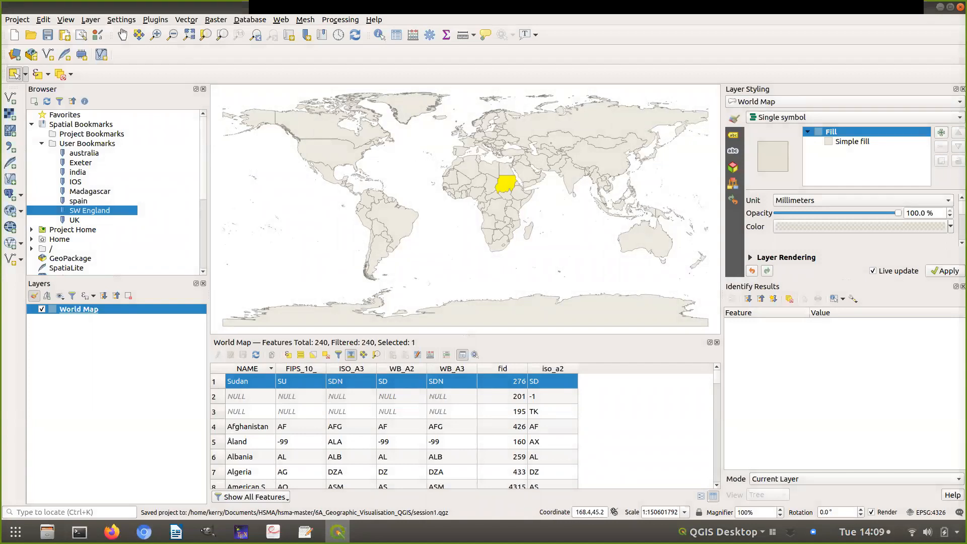
Step: Restart QGIS and reopen the session1 project from the recent projects
left_click(960, 9)
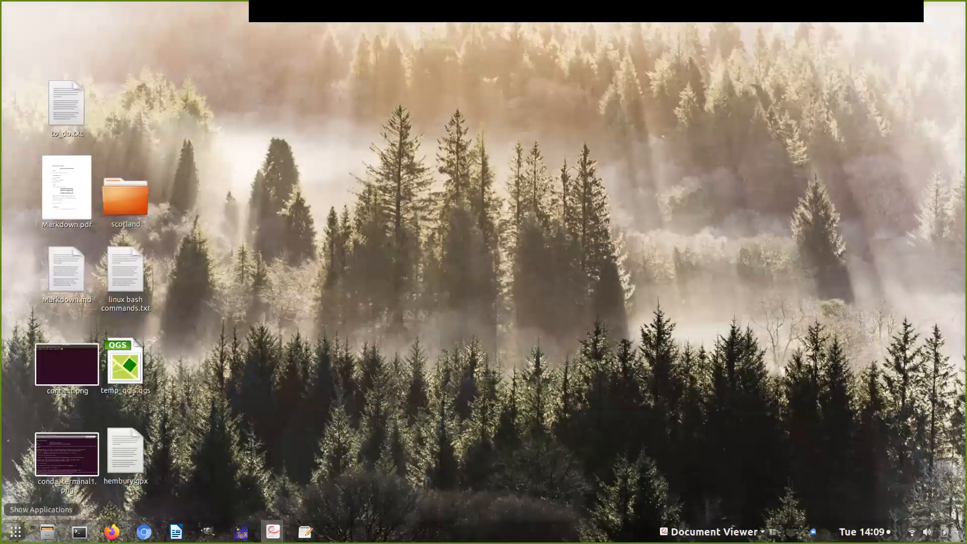
left_click(16, 531)
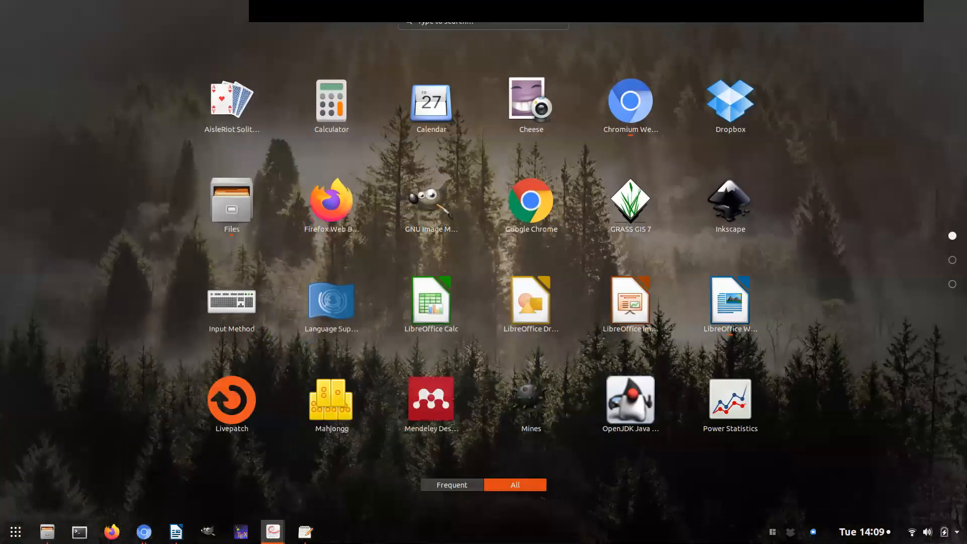
type("qgis")
key("Return")
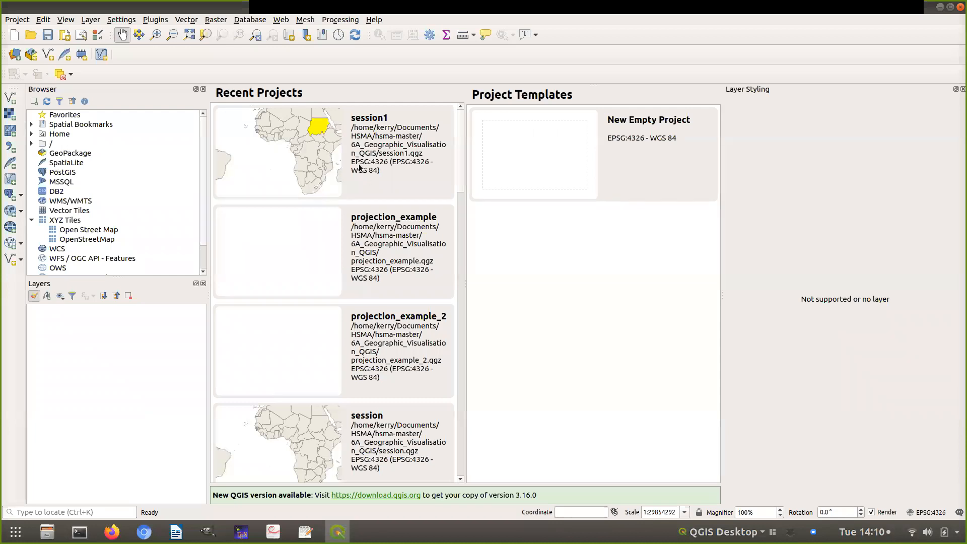
double_click(284, 146)
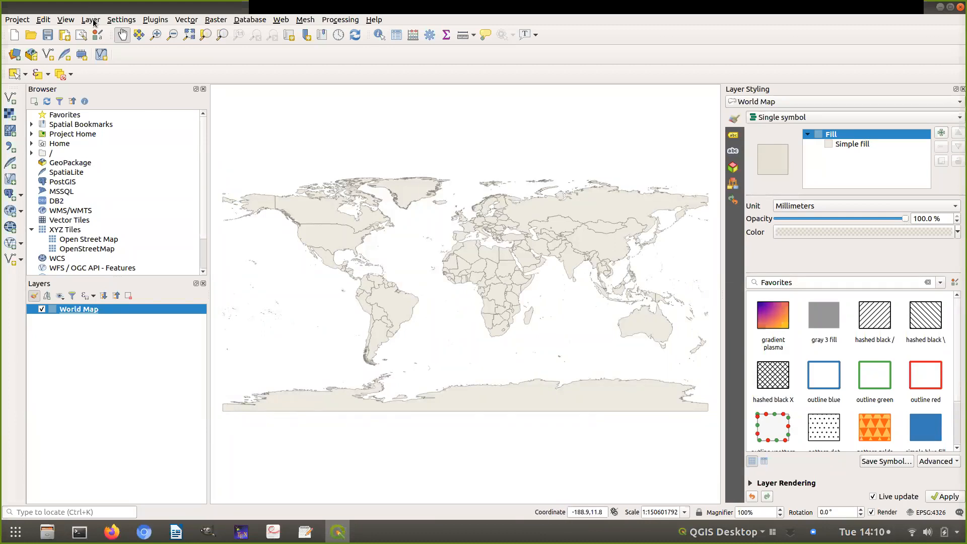
left_click(65, 20)
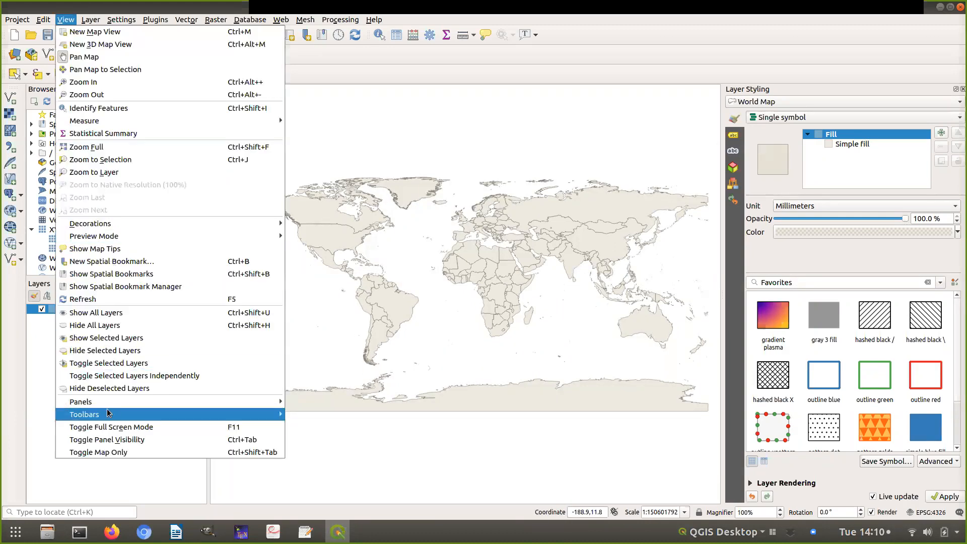
mouse_move(108, 403)
left_click(42, 355)
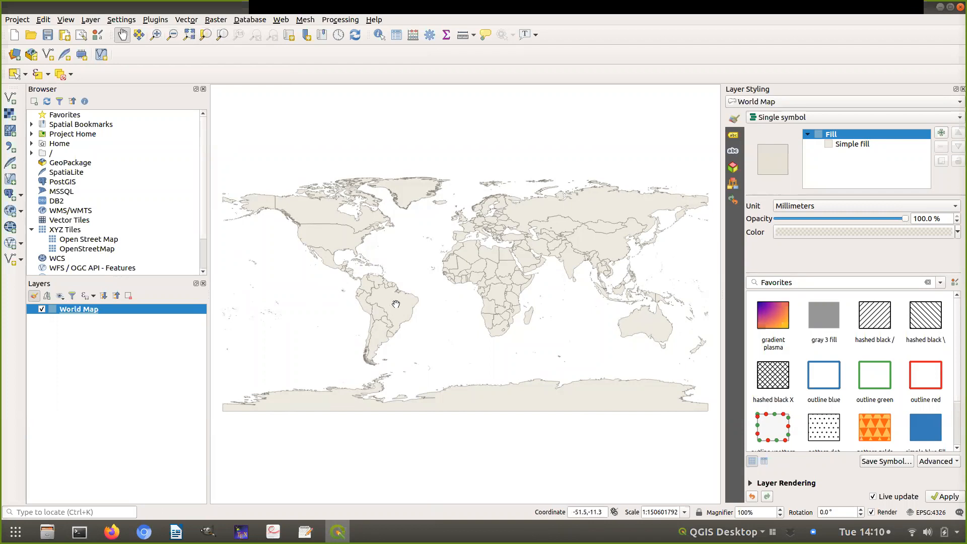
Step: Activate the Select Features tool for the World Map layer
left_click(14, 74)
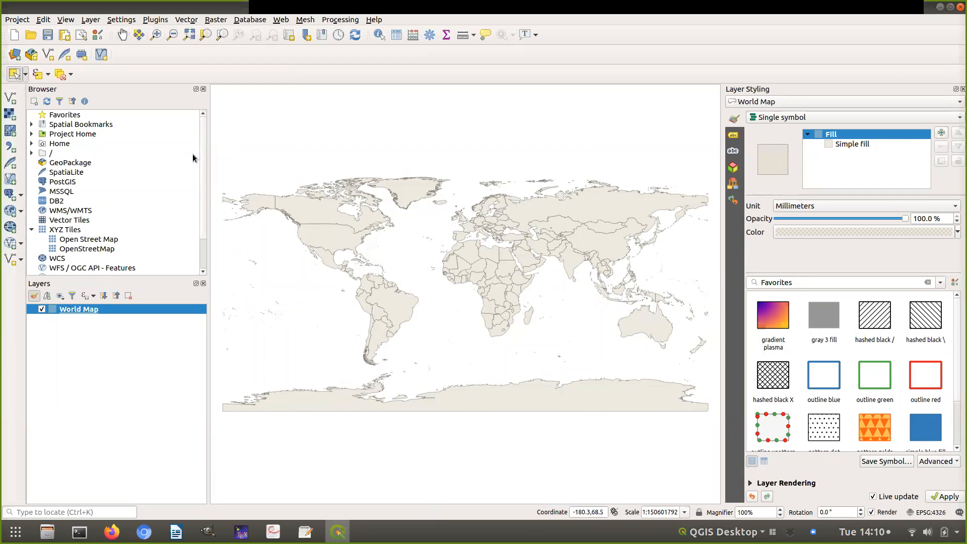